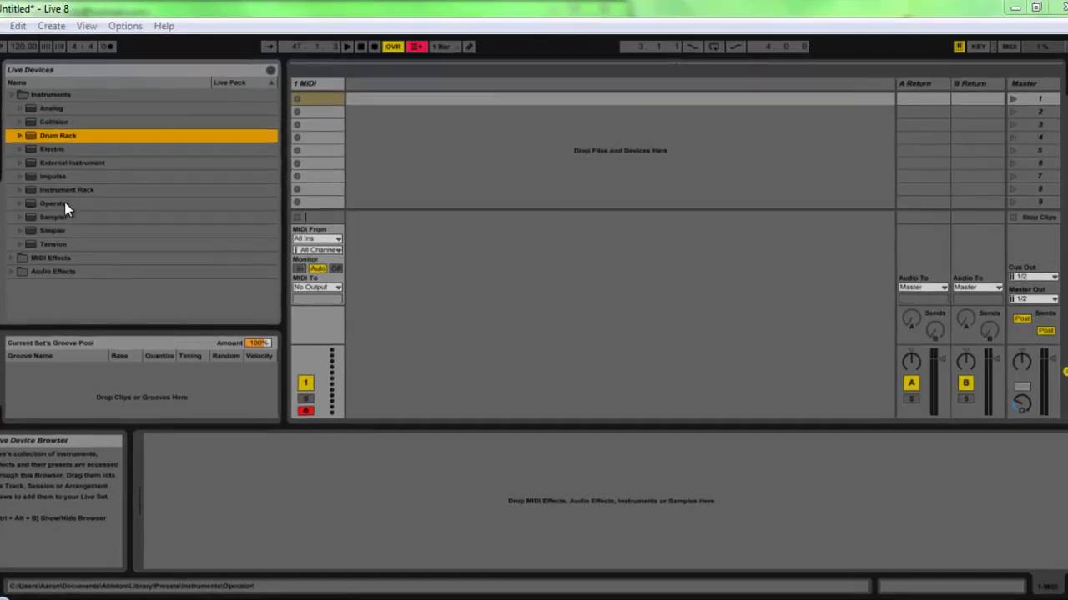
- Load a Drum Rack onto the MIDI track
click(65, 203)
click(72, 133)
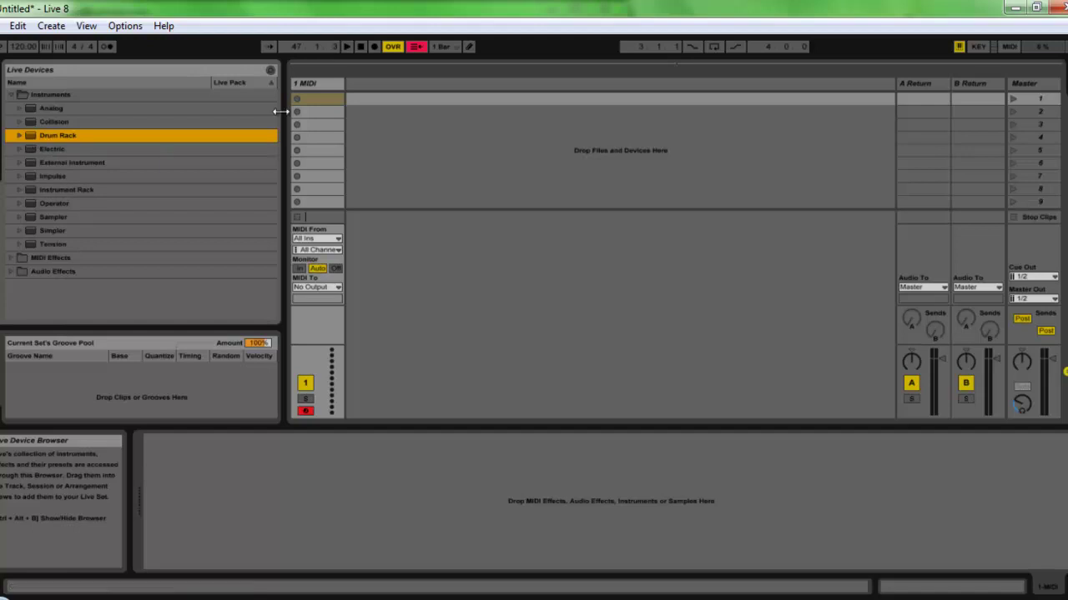
click(328, 82)
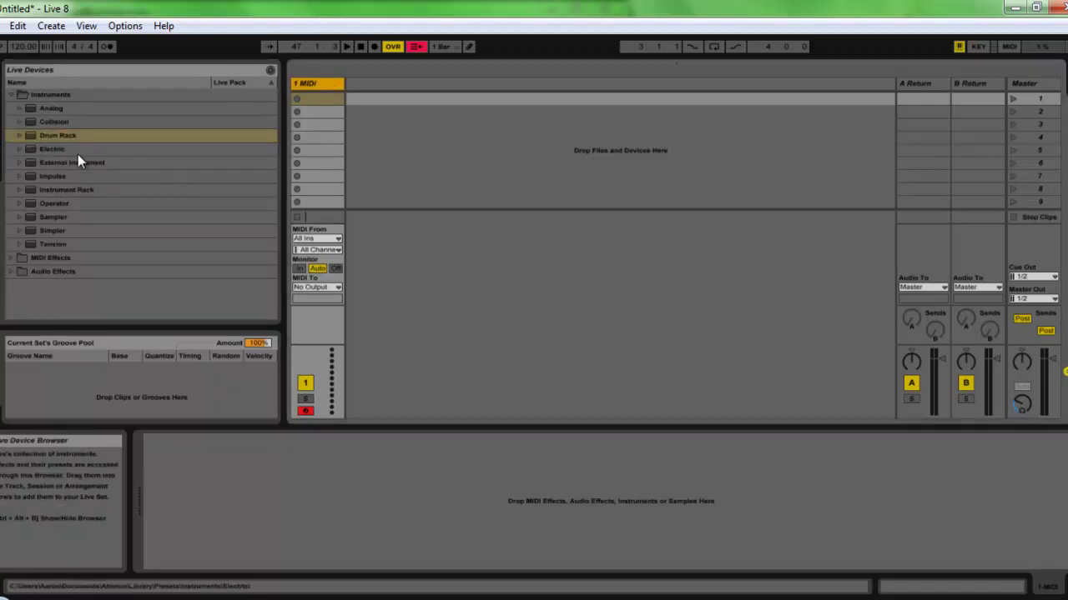
click(182, 137)
key(Return)
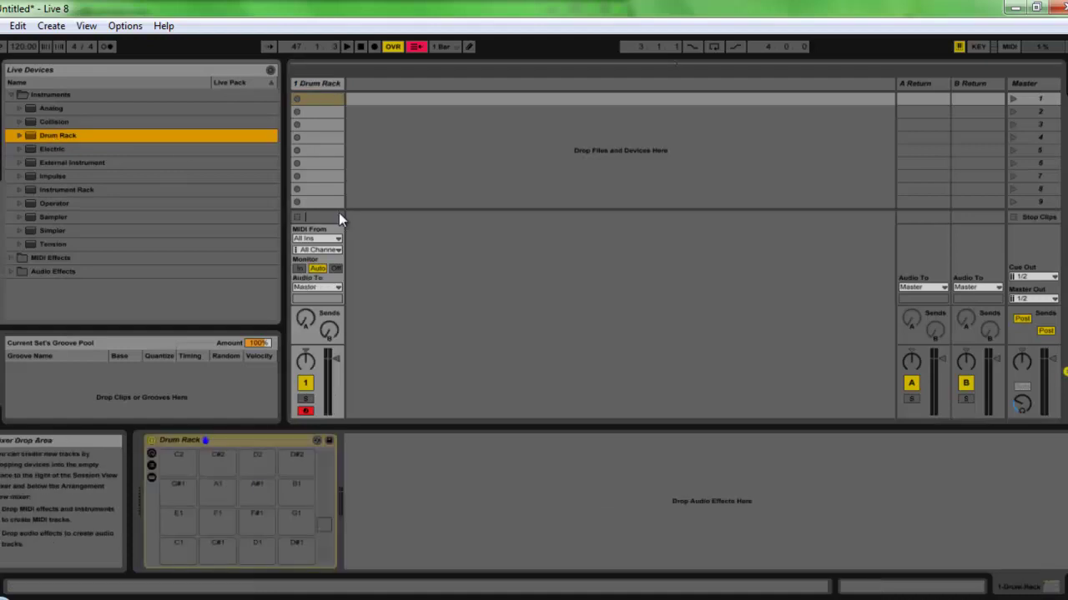
- Load an Operator instrument onto the Drum Rack's C1 pad and rename the pad "kick"
click(77, 215)
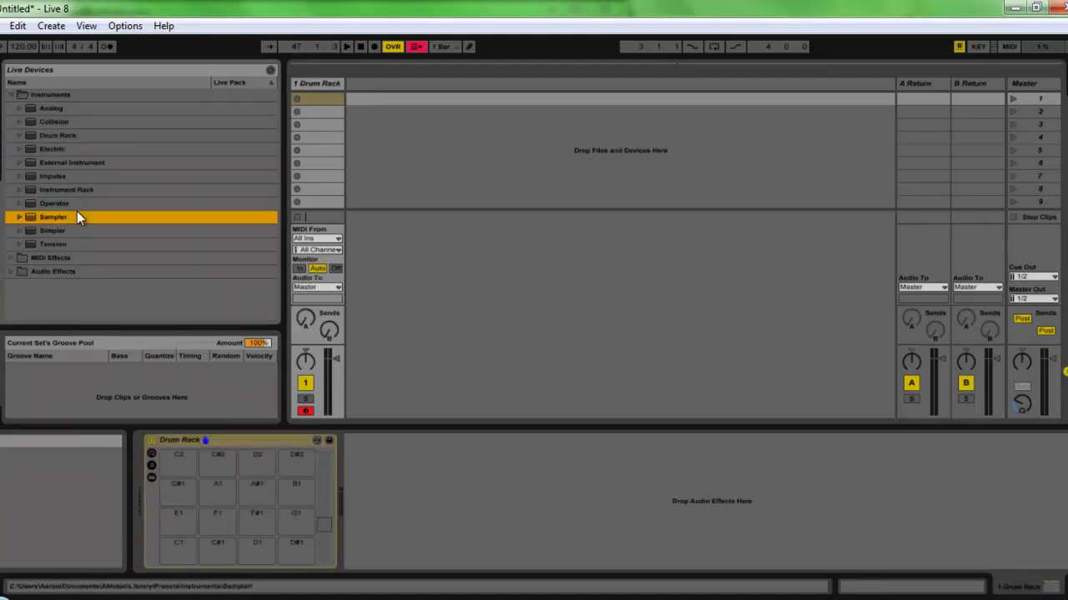
click(44, 204)
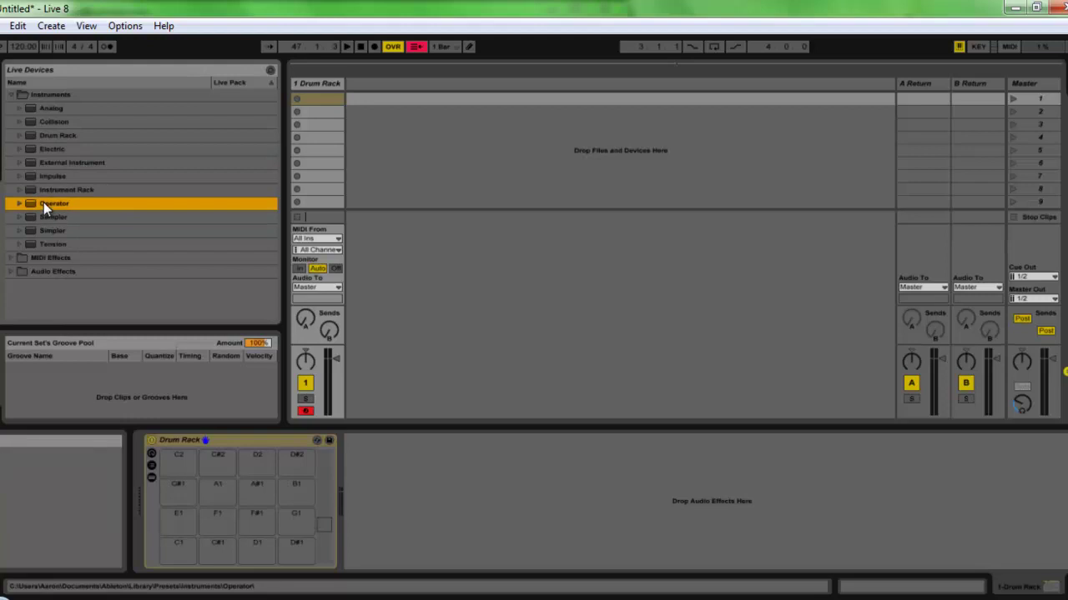
mouse_move(170, 551)
mouse_down()
mouse_move(184, 547)
mouse_move(175, 541)
mouse_up()
key(ctrl+r)
text(kick)
key(Return)
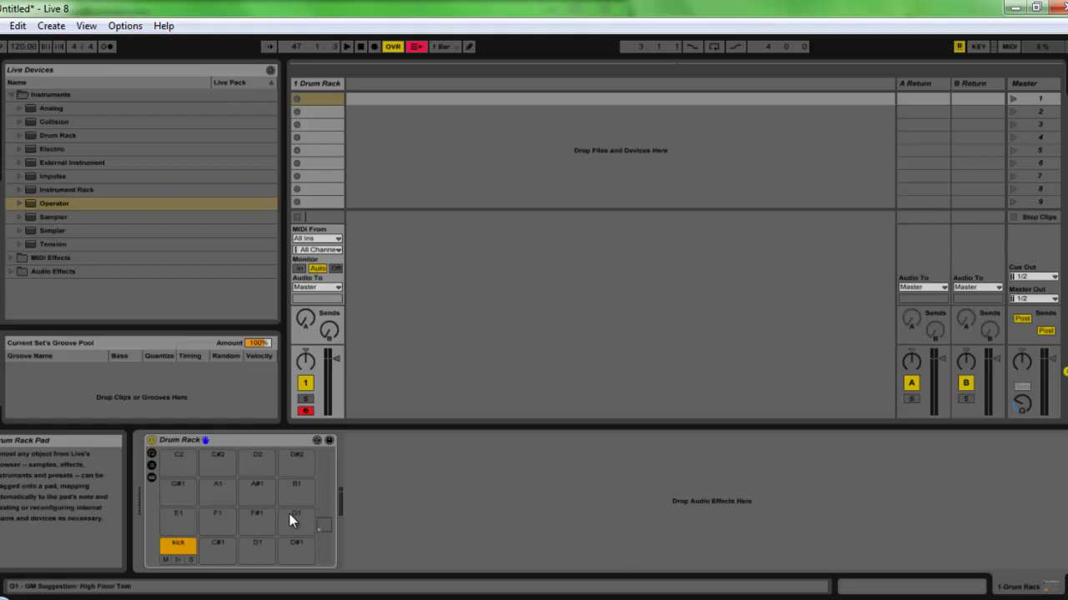
- Show the kick's Operator and set oscillator A's envelope sustain to -inf dB and its decay to about 67 ms
click(176, 545)
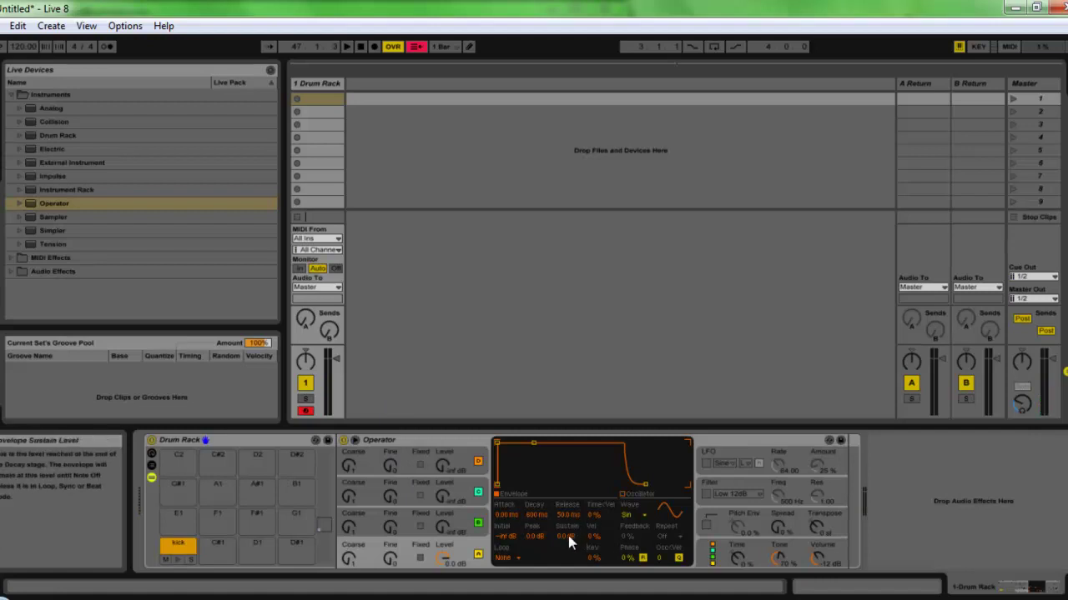
drag(568, 535, 569, 537)
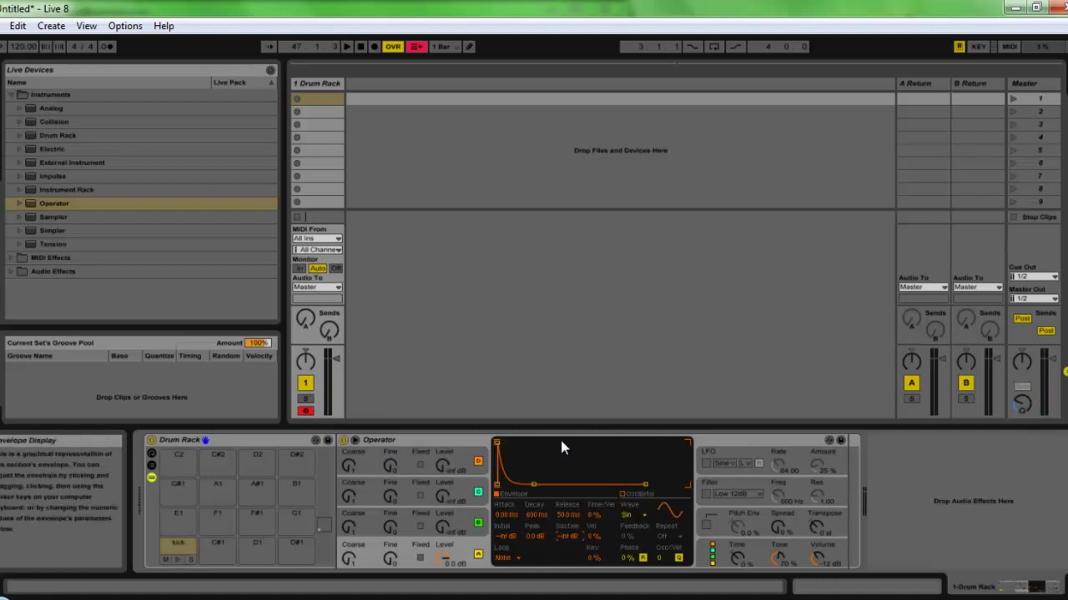
drag(537, 515, 534, 516)
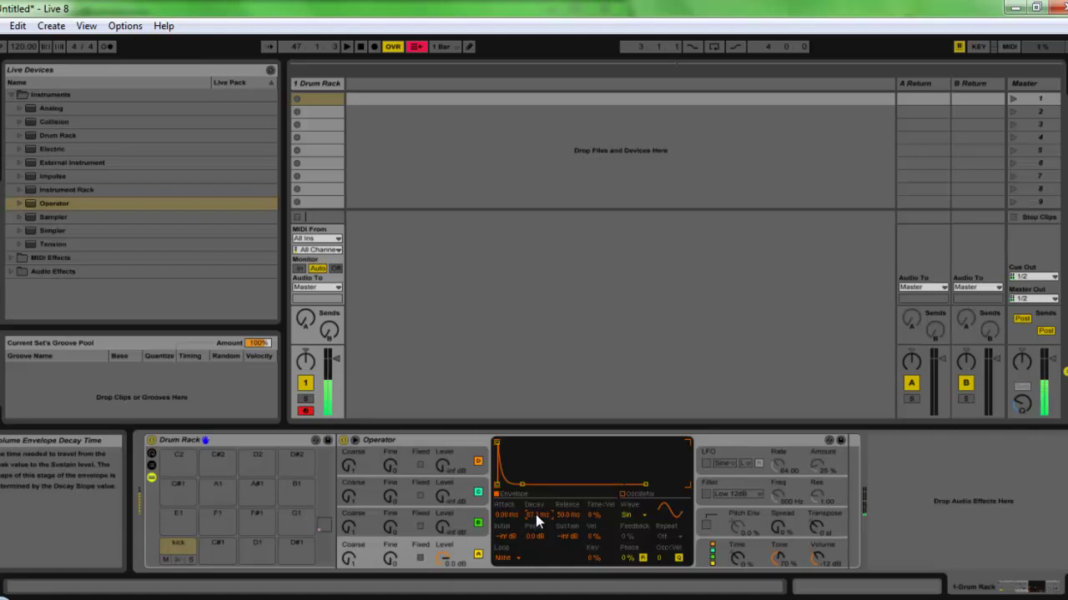
- Set the kick Operator's transpose to -18 st and its volume to -2.0 dB
click(818, 526)
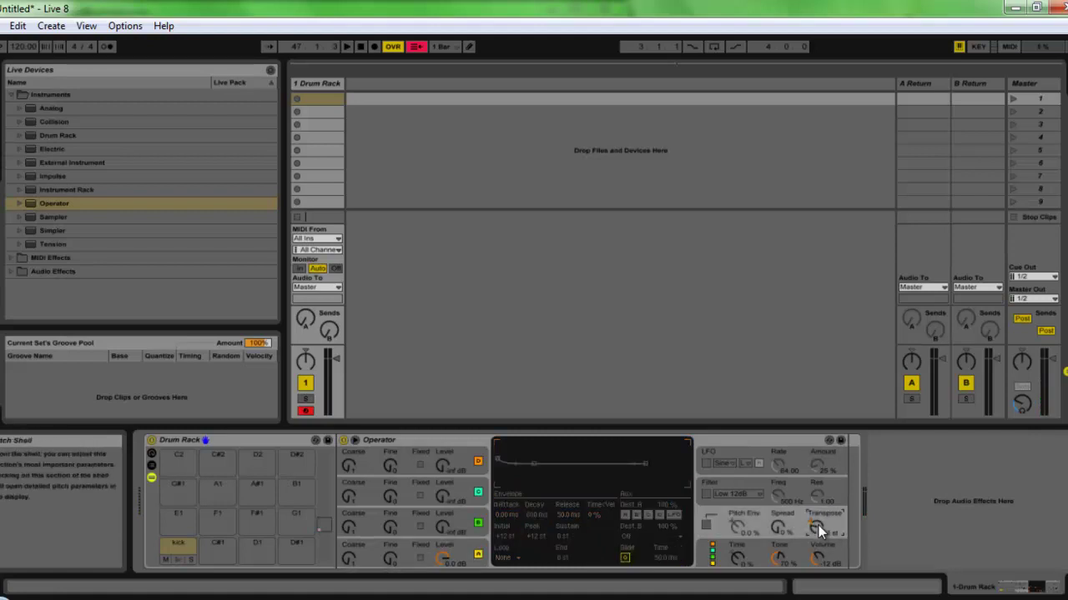
drag(819, 526, 819, 525)
drag(818, 526, 830, 523)
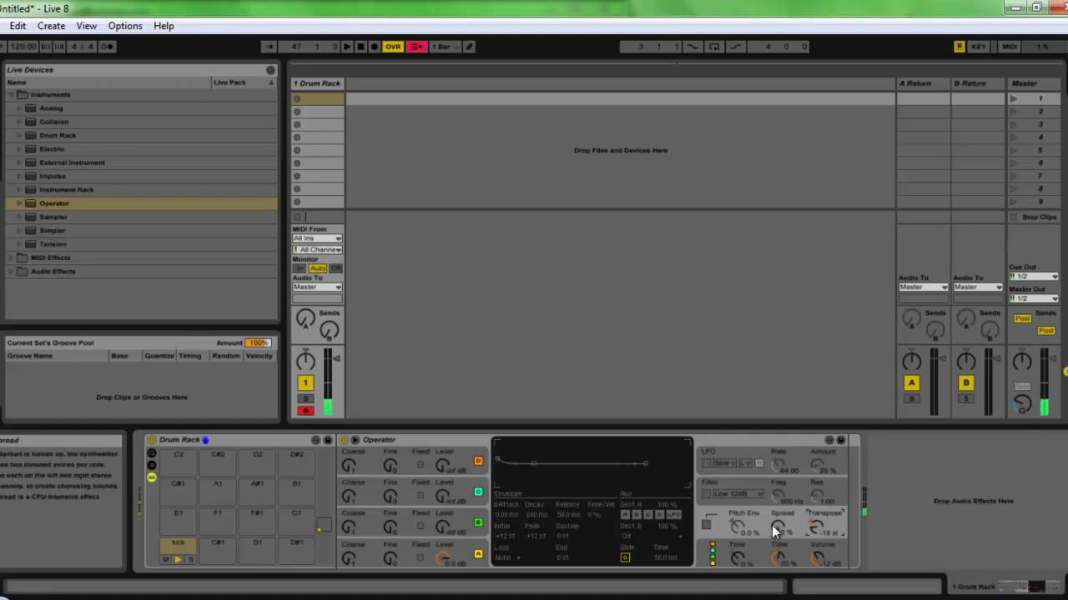
click(395, 543)
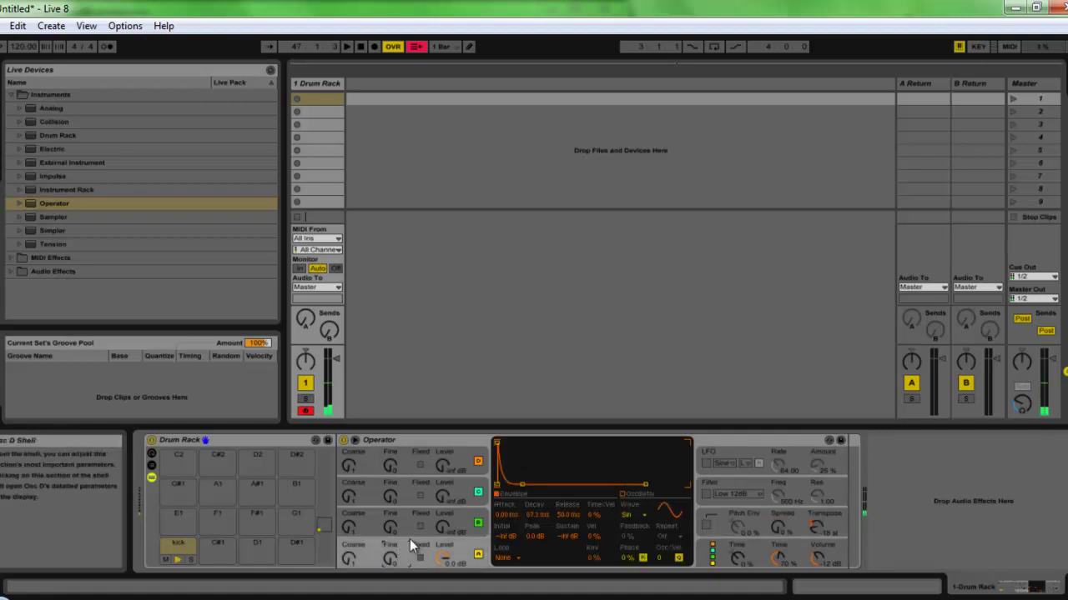
click(828, 564)
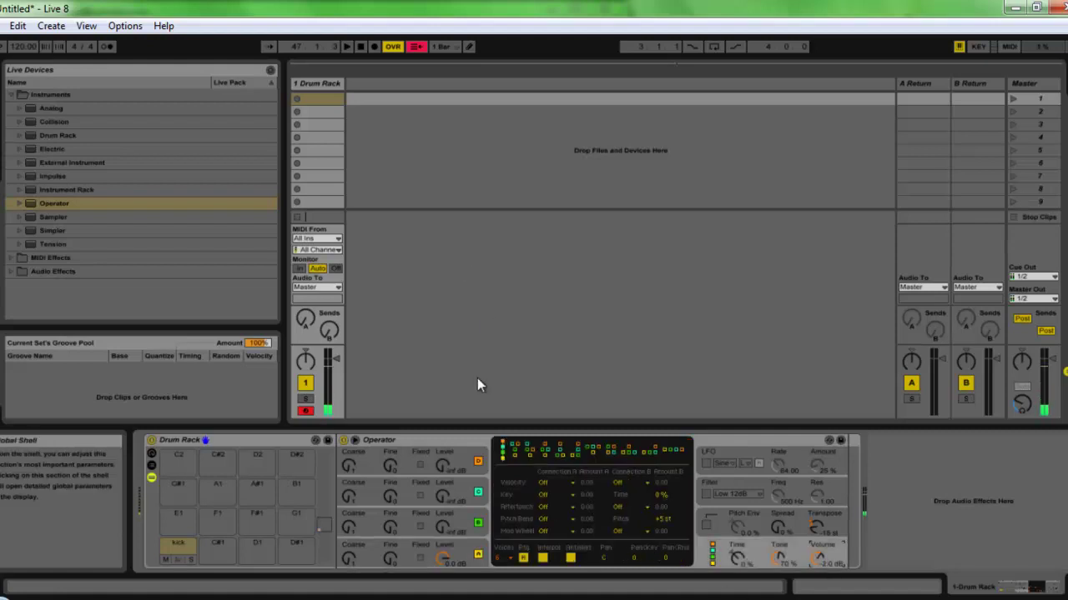
- Try raising oscillator B's level to hear it modulate oscillator A of the kick
click(440, 540)
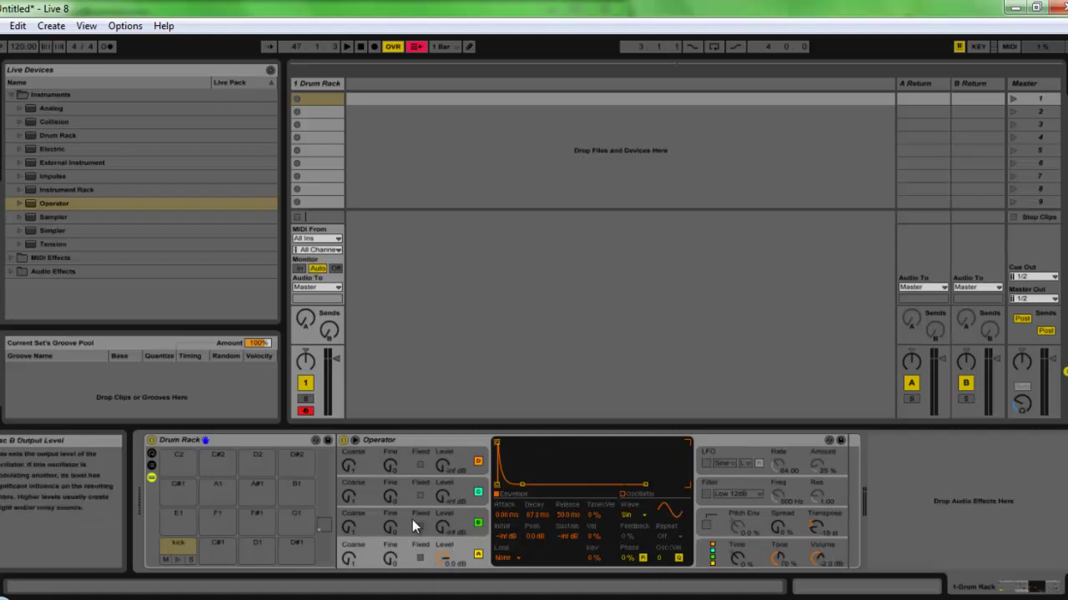
click(463, 516)
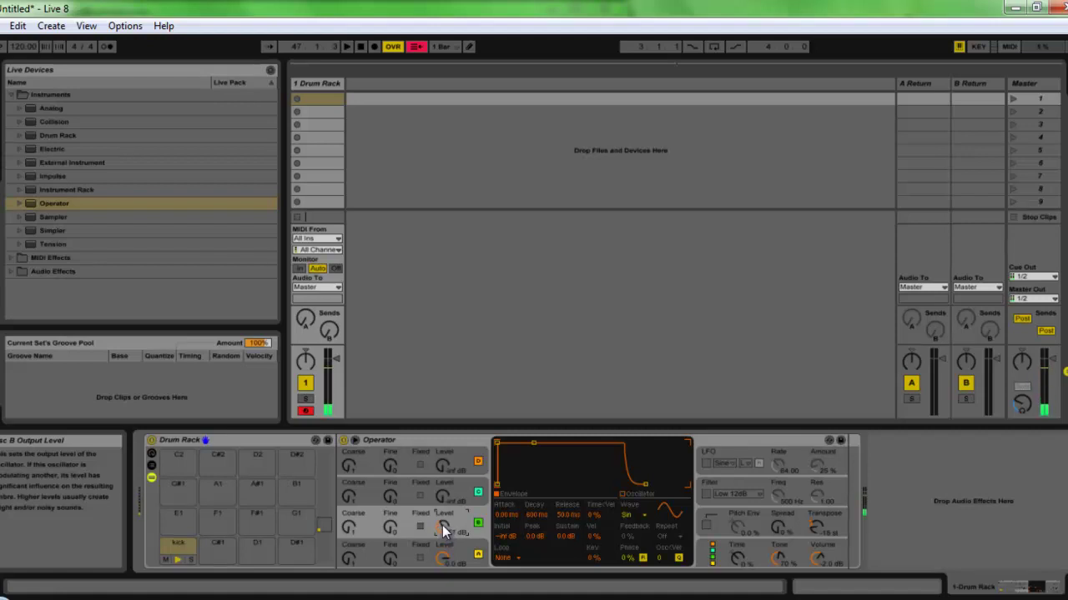
drag(441, 526, 443, 531)
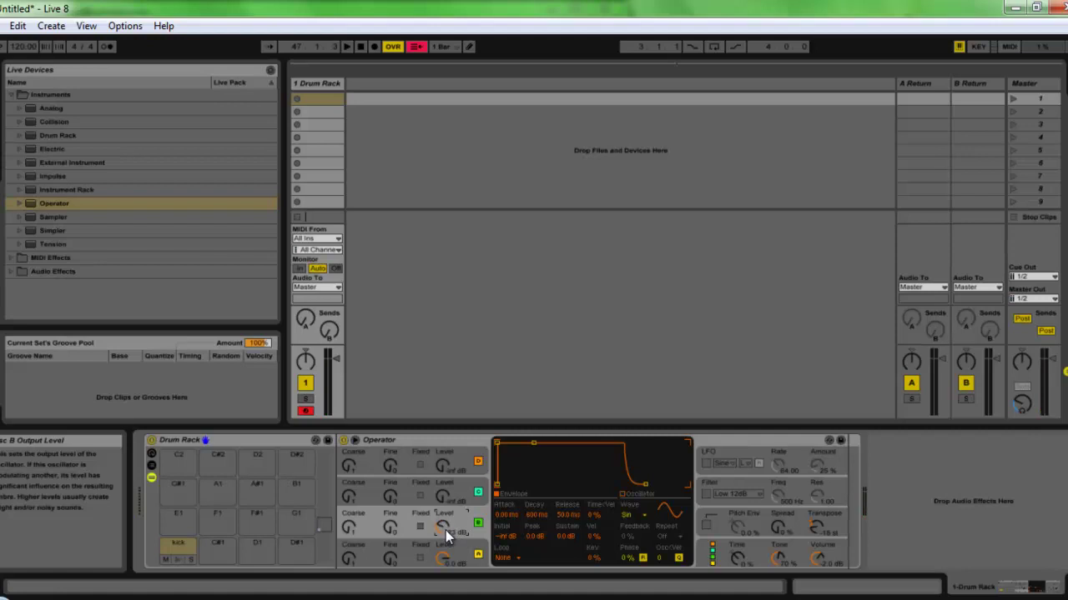
- Examine how Operator's algorithm routes the oscillators, comparing it with the settings of the individual oscillators
click(455, 550)
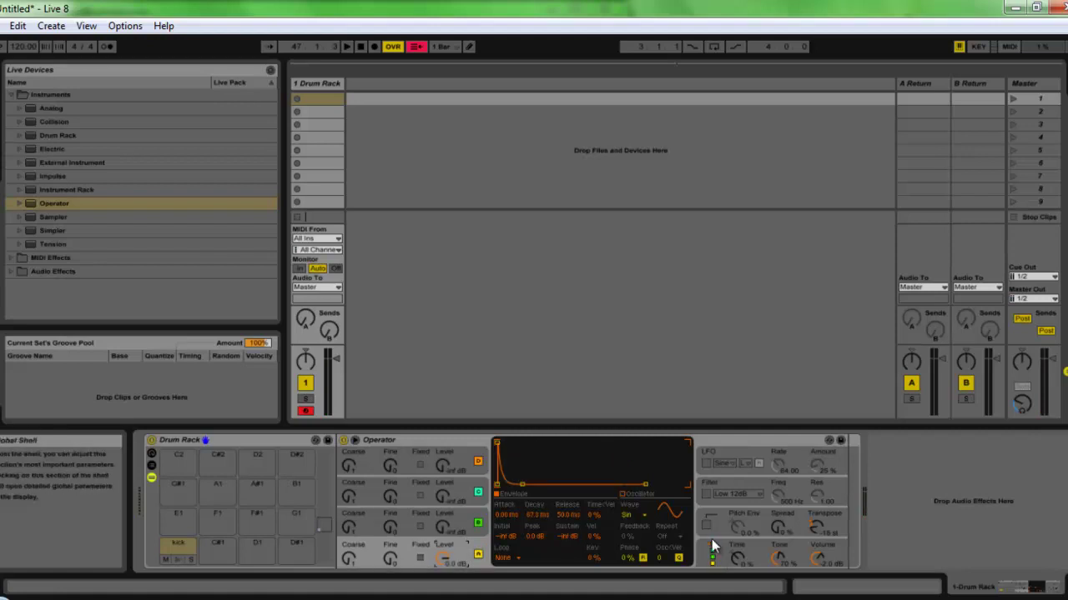
click(713, 558)
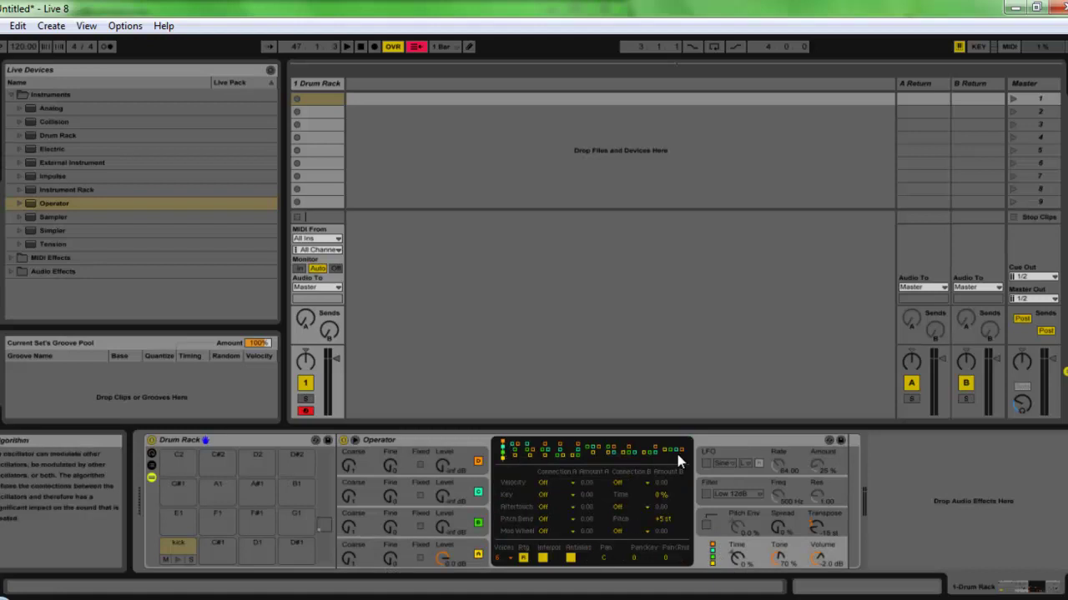
click(462, 545)
click(464, 515)
click(458, 479)
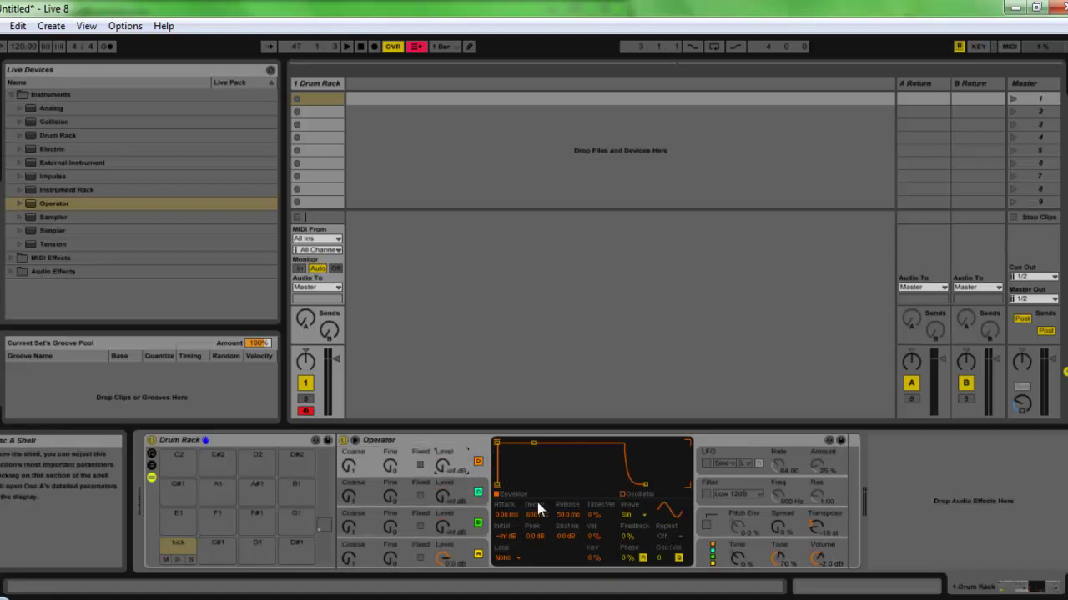
click(714, 553)
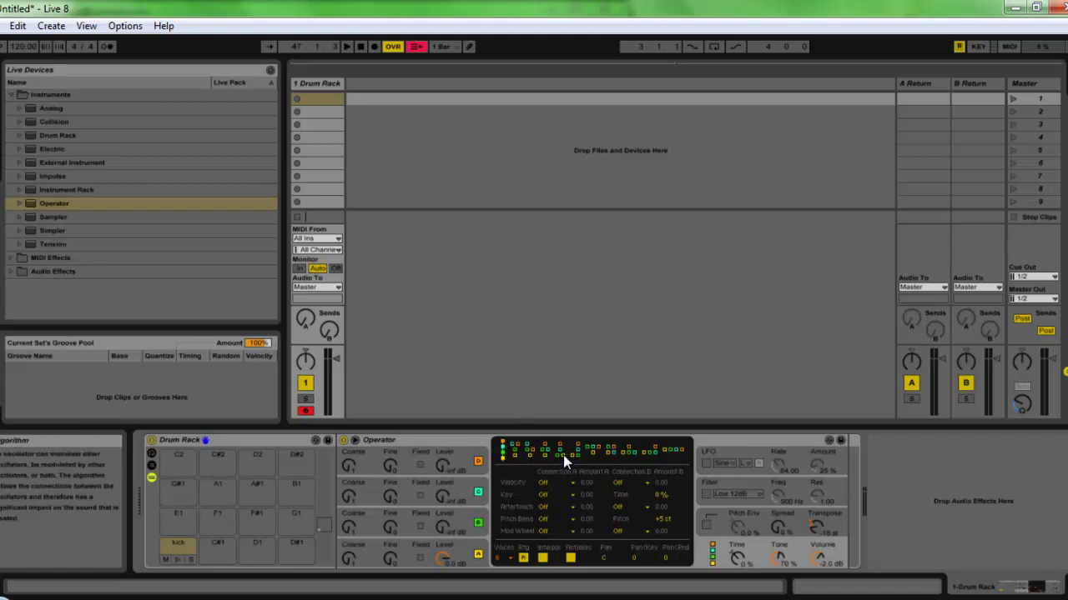
click(471, 543)
click(467, 513)
click(478, 539)
click(467, 513)
- Choose the kick Operator algorithm that places A and B side by side beneath the stacked D and C oscillators
click(711, 551)
click(552, 453)
click(574, 456)
click(560, 453)
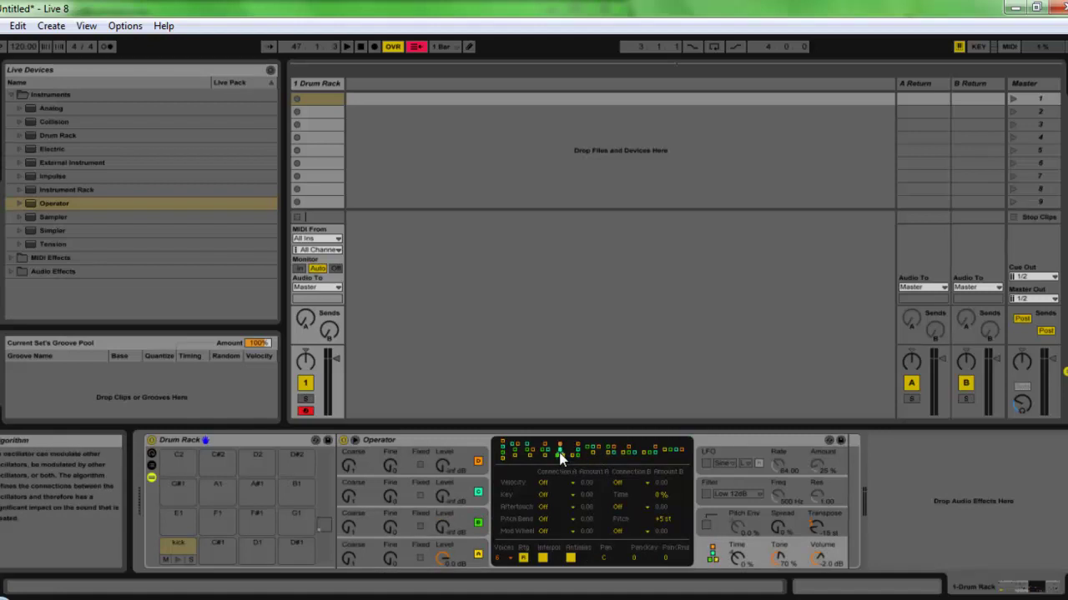
click(447, 514)
click(709, 559)
- Set oscillator B's level to -17 dB and shape its envelope with -inf dB sustain and a short decay
click(440, 511)
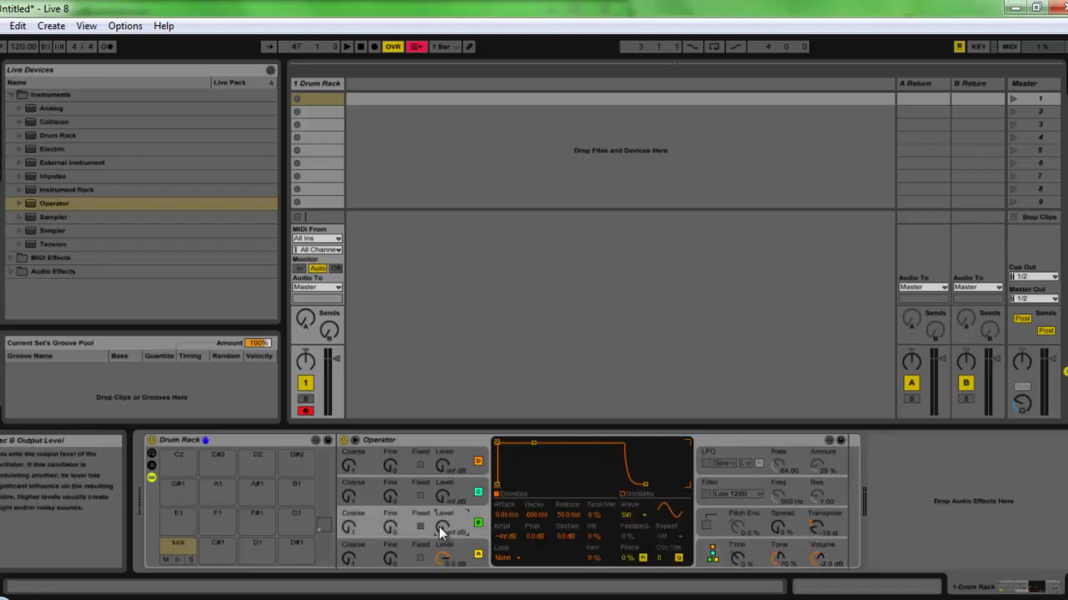
drag(439, 526, 439, 525)
drag(439, 526, 439, 524)
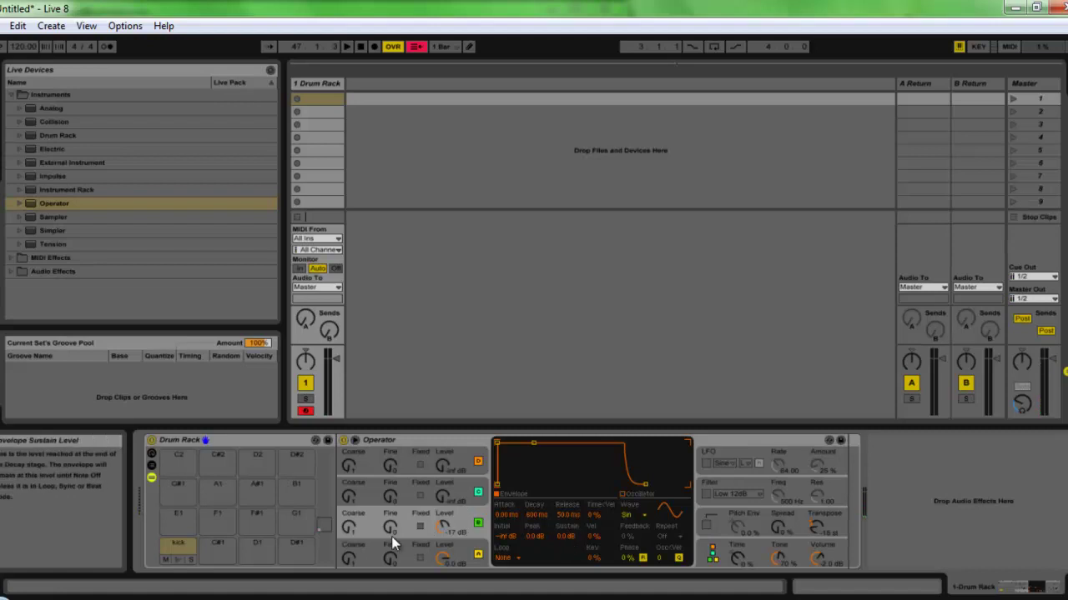
drag(564, 535, 535, 514)
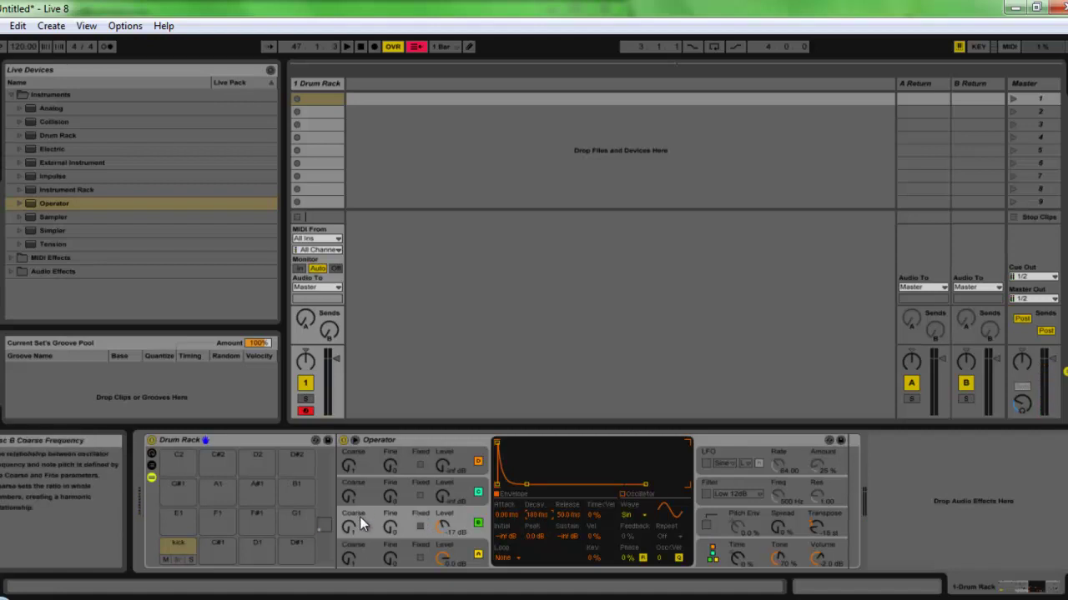
- Fix the kick's oscillator B frequency at 40.0 Hz and set its level to -7.0 dB
click(419, 527)
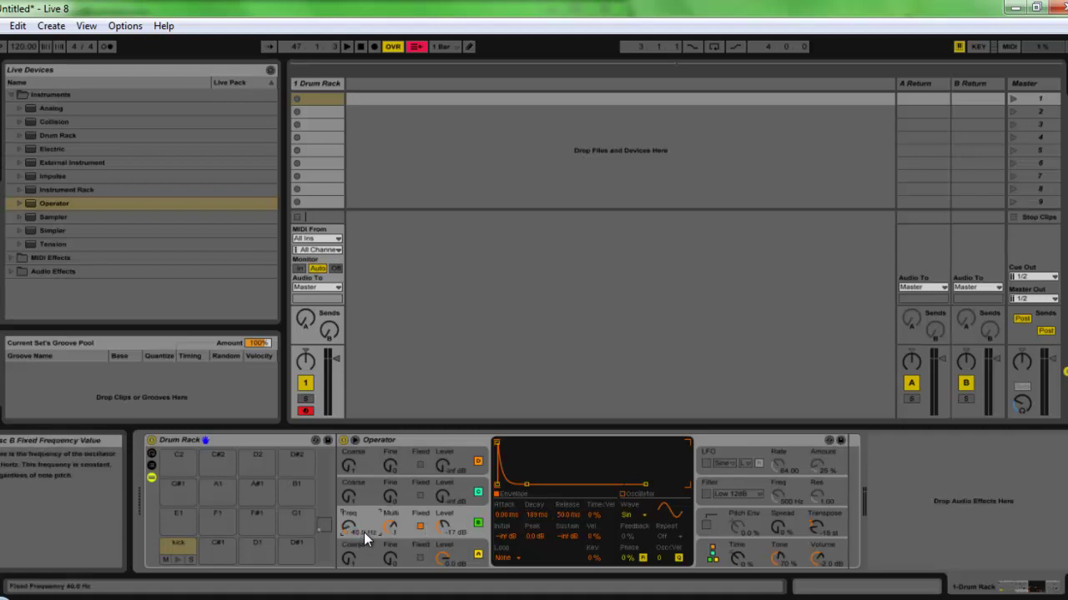
drag(445, 528, 444, 517)
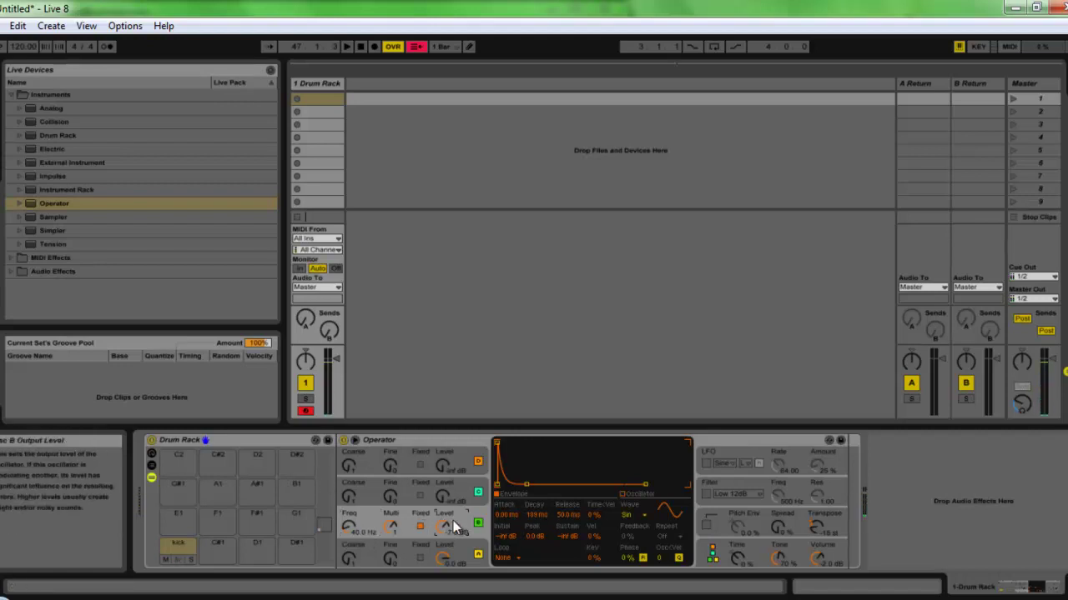
- Lengthen the volume envelope decay of the kick's oscillator B
scroll(537, 514, up, 2)
scroll(537, 514, up, 4)
scroll(537, 514, up, 2)
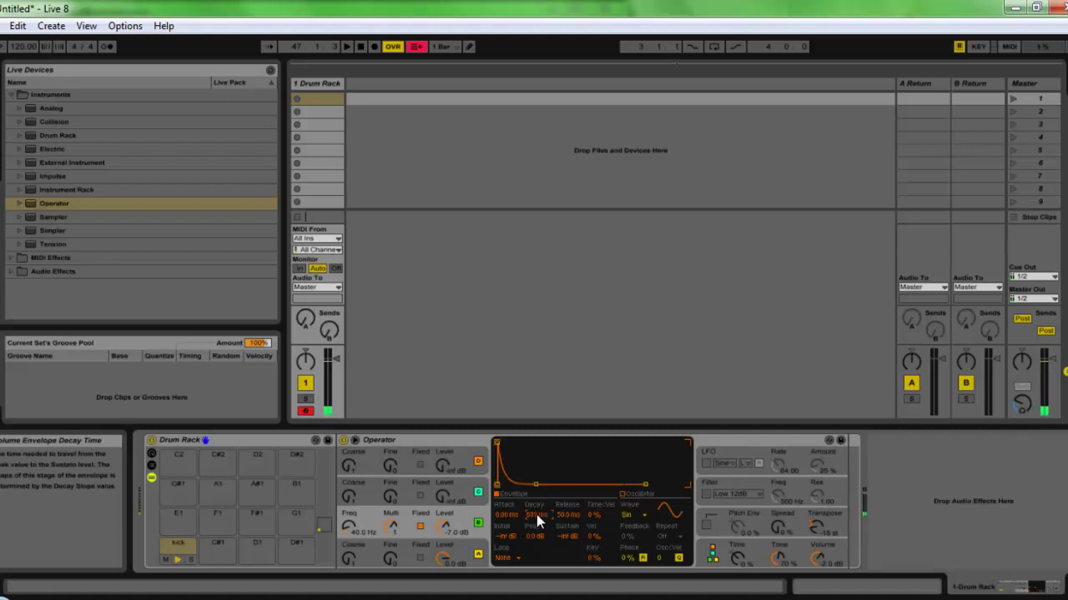
click(467, 552)
click(479, 525)
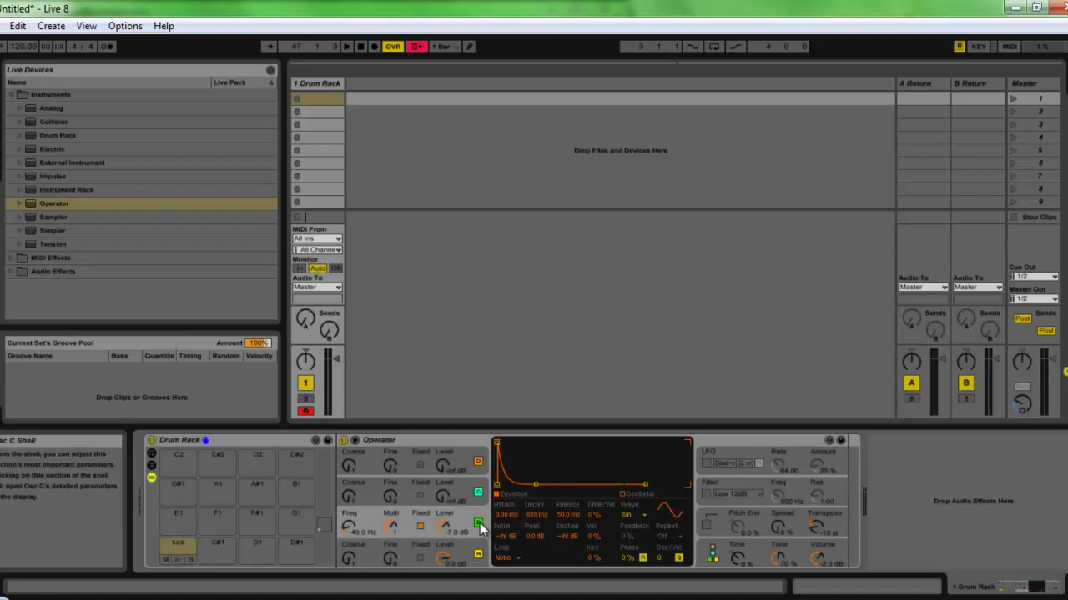
click(478, 554)
click(465, 514)
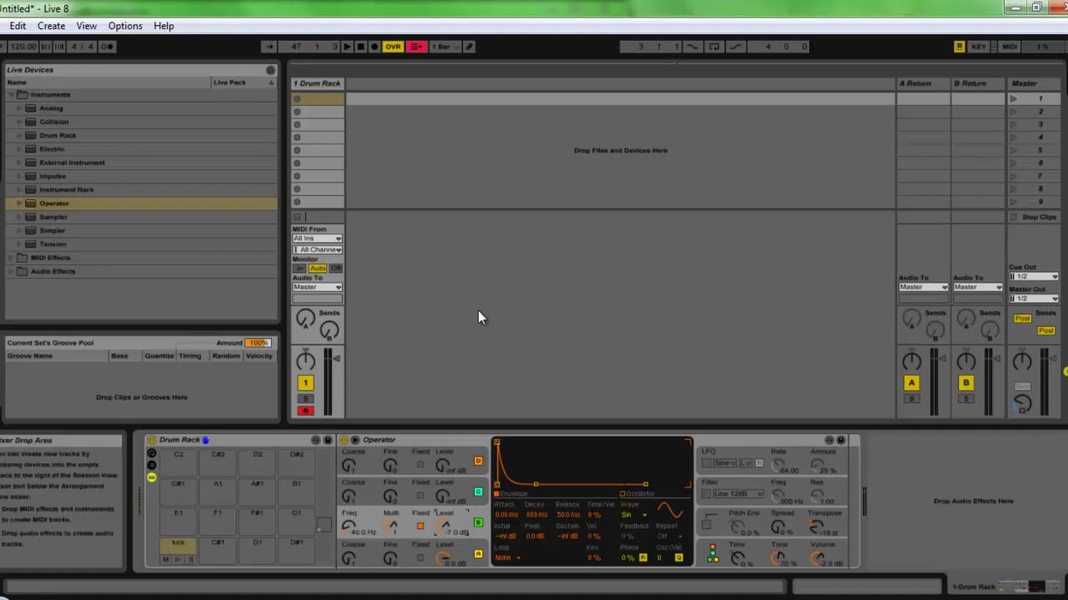
- Load another Operator onto the Drum Rack's C#1 pad and name the pad "snare"
click(38, 201)
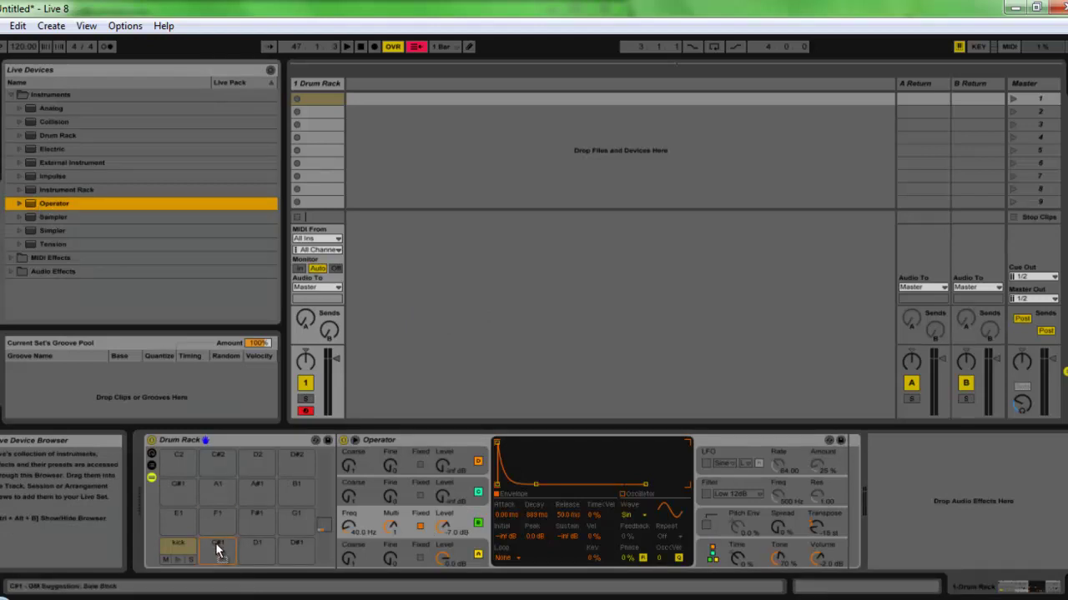
drag(216, 548, 214, 542)
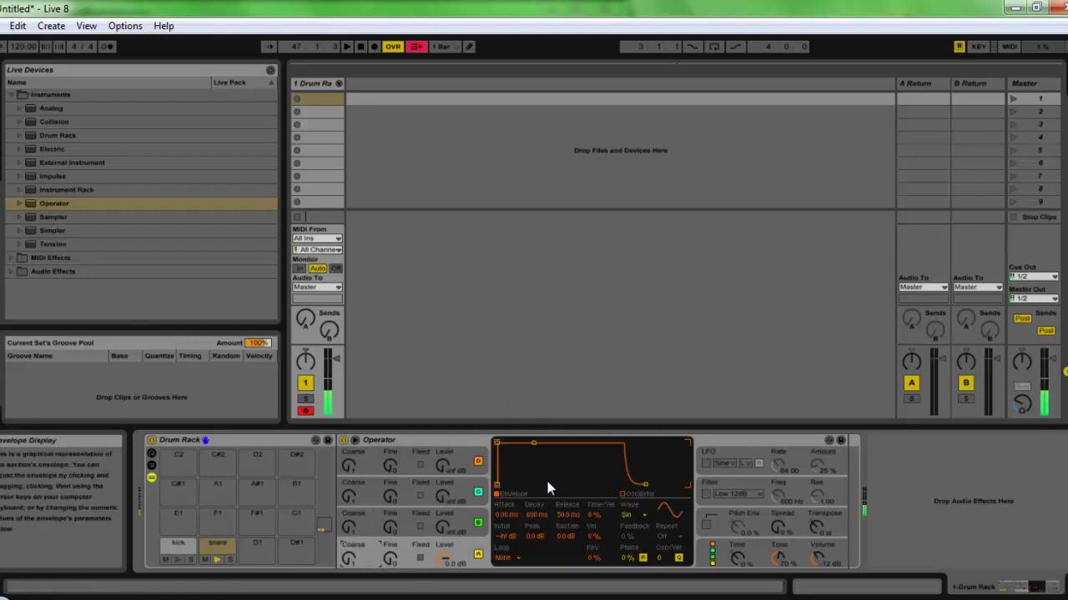
- Give the snare's oscillator A the Noise Looped wave and a short-decay envelope with sustain at -inf dB
click(630, 511)
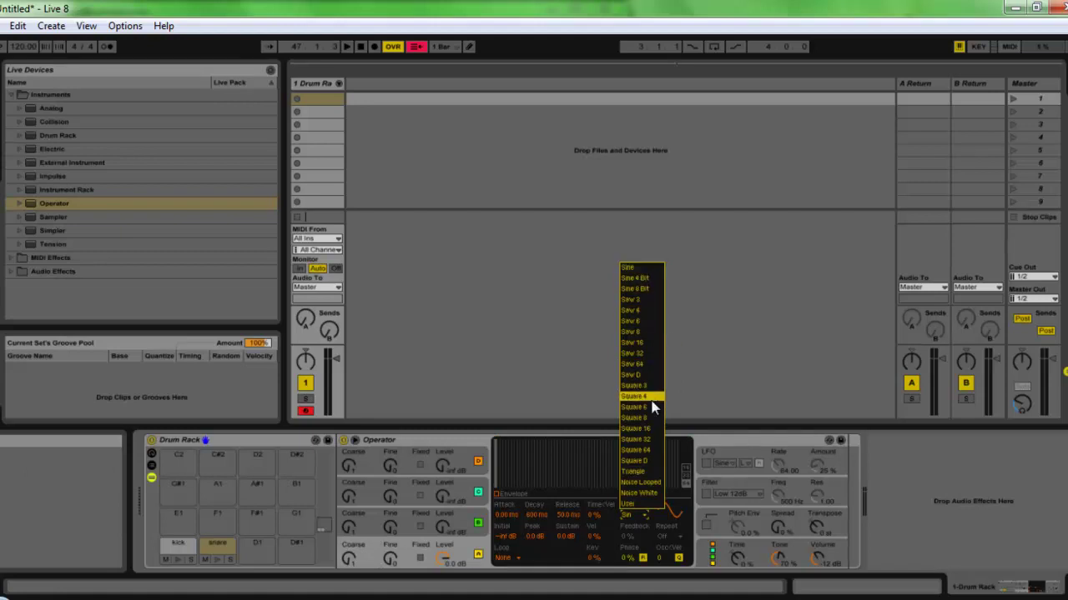
click(656, 484)
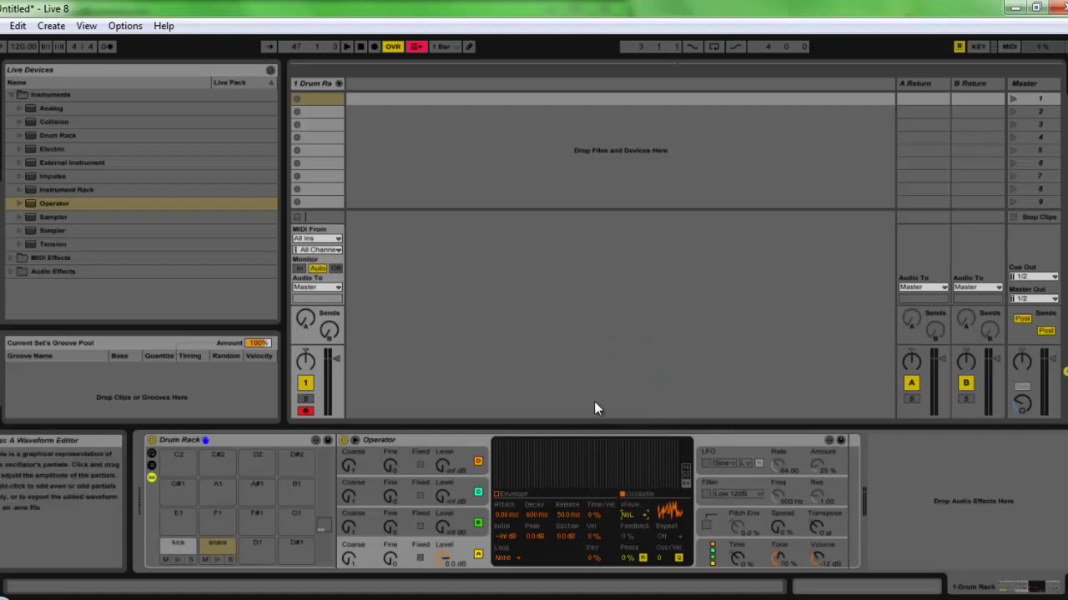
click(503, 503)
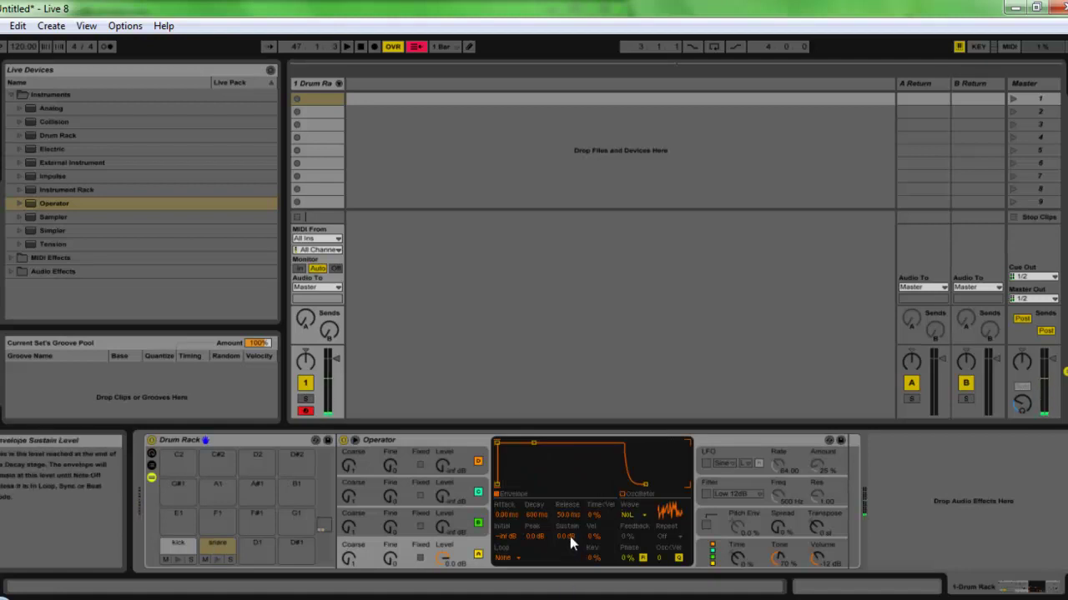
drag(568, 508, 536, 511)
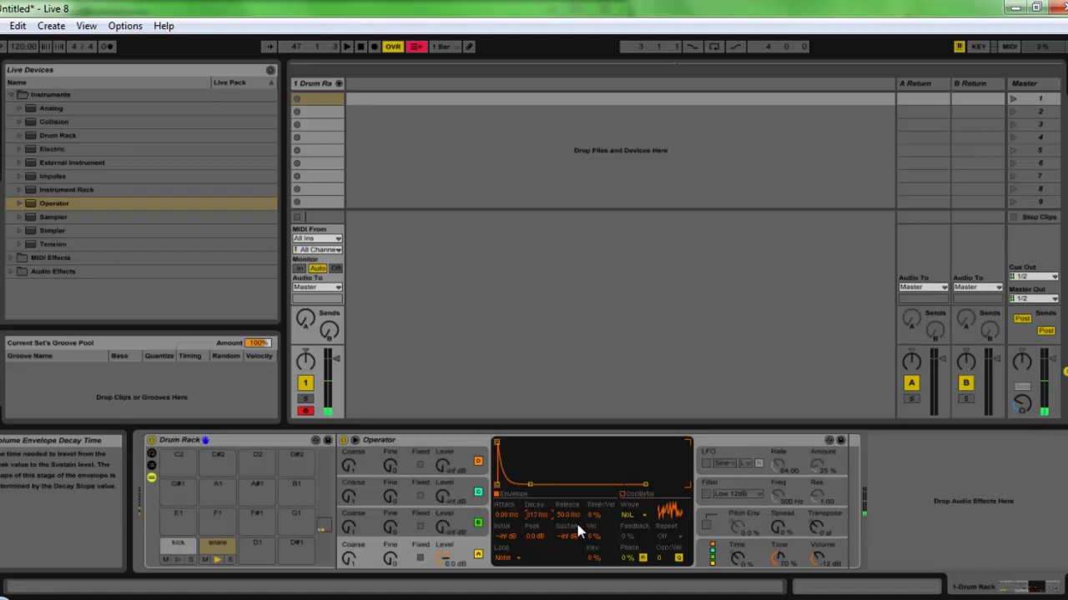
- Set the snare Operator's volume to -4.0 dB and bring in oscillator B with a 95.2 ms decay and sustain at -inf dB
click(834, 565)
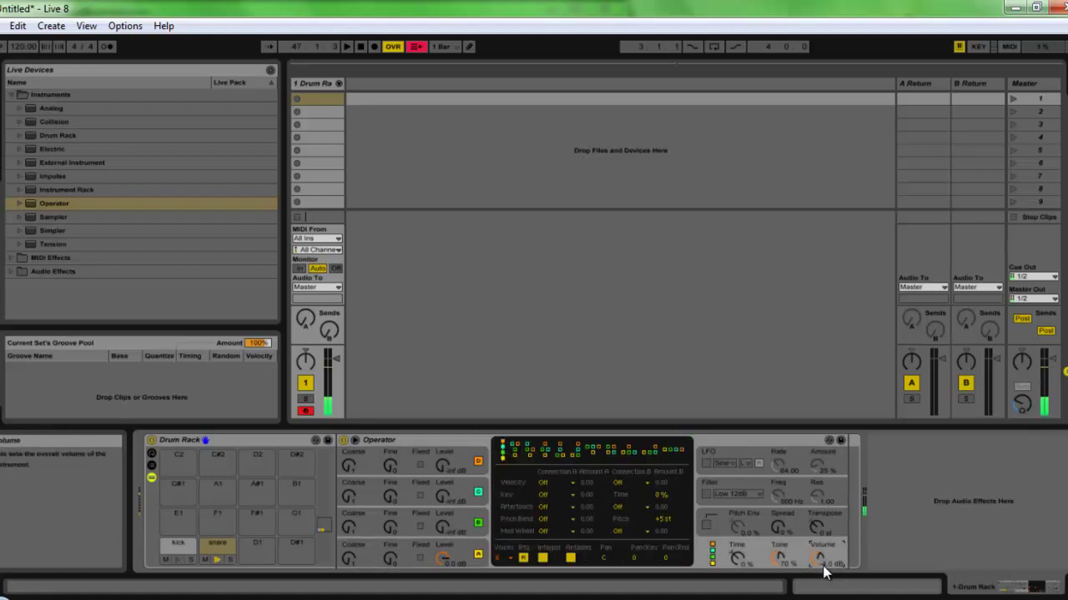
click(419, 552)
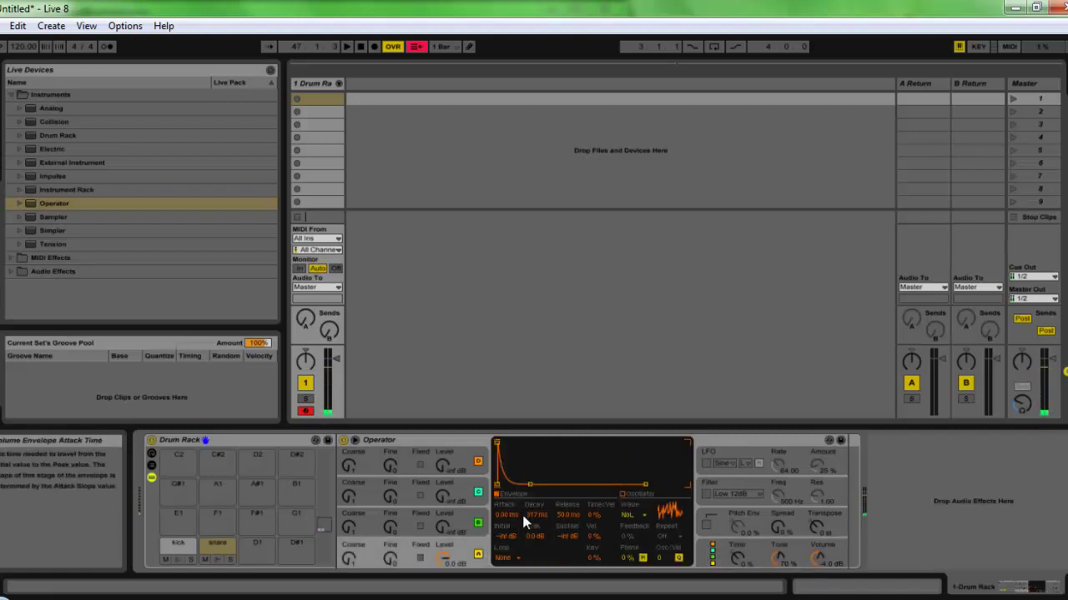
click(460, 513)
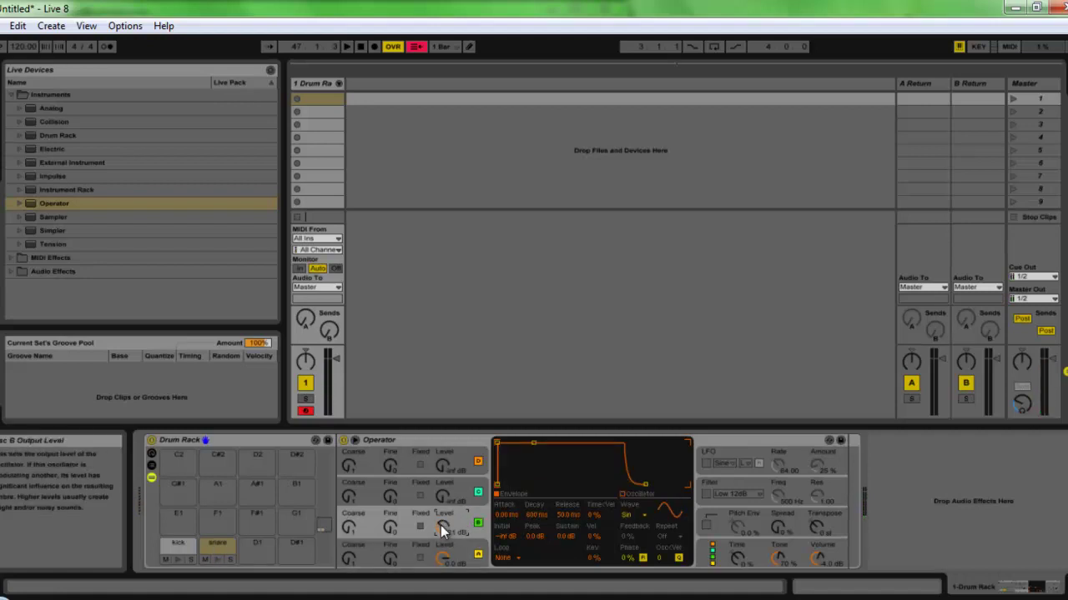
drag(563, 534, 563, 546)
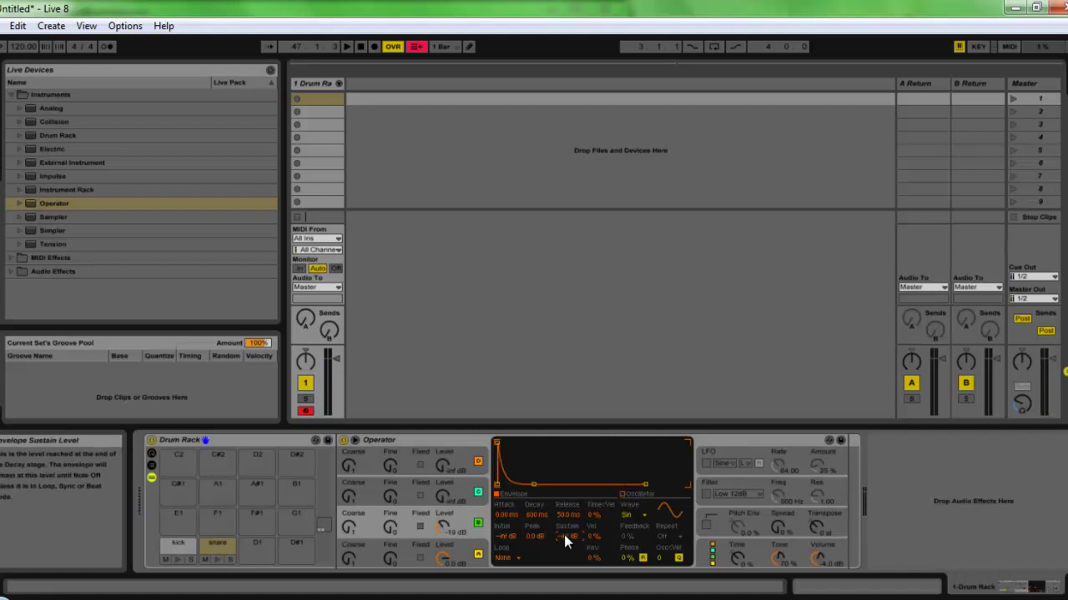
drag(532, 511, 532, 511)
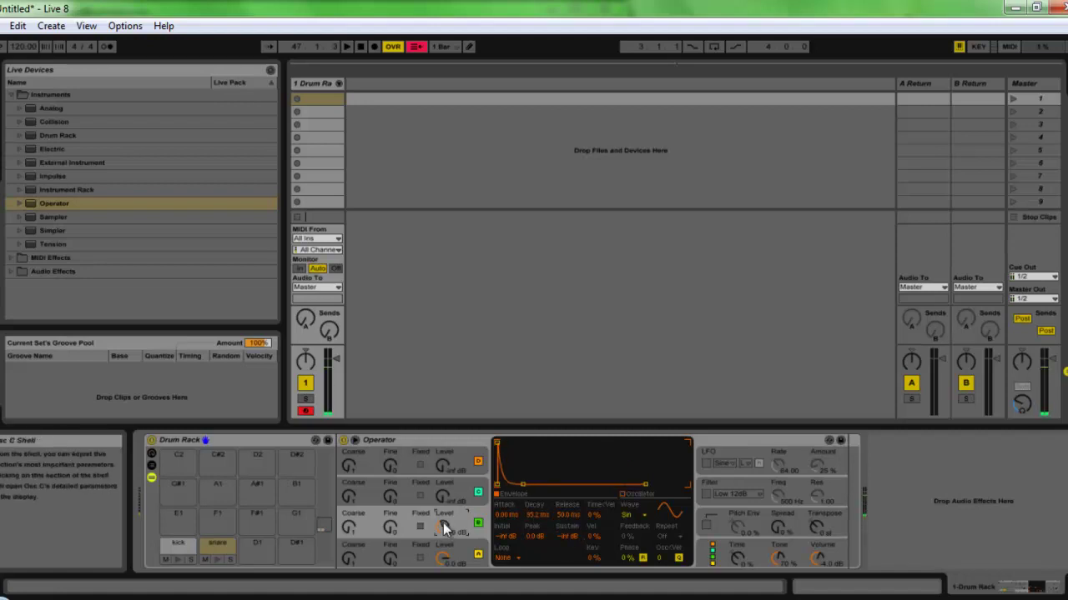
- Try the Noise White wave on the snare's oscillator B and return it to a sine wave
click(635, 514)
click(643, 492)
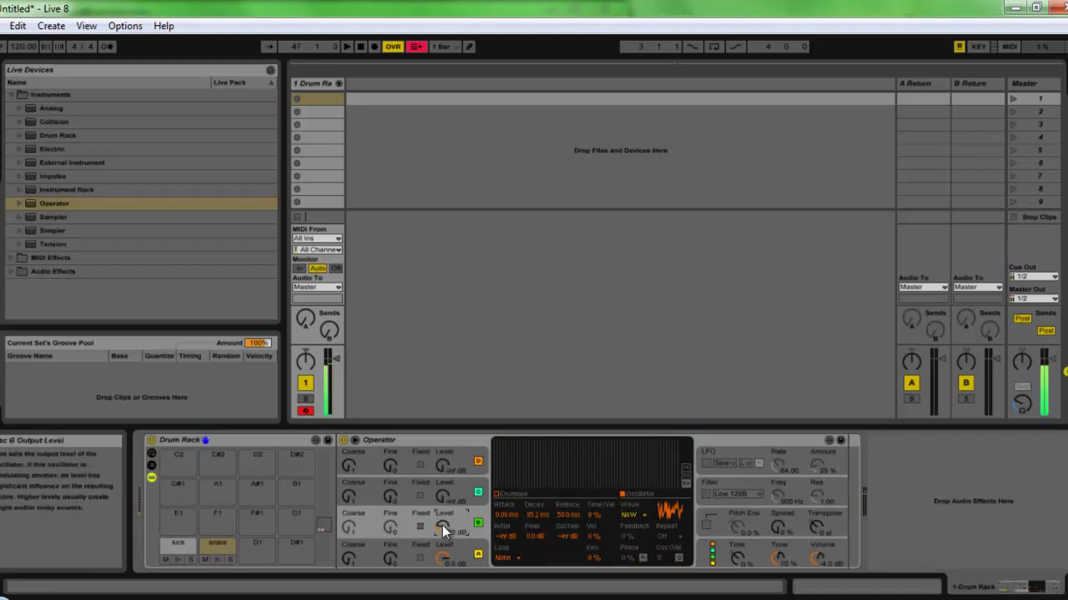
click(627, 517)
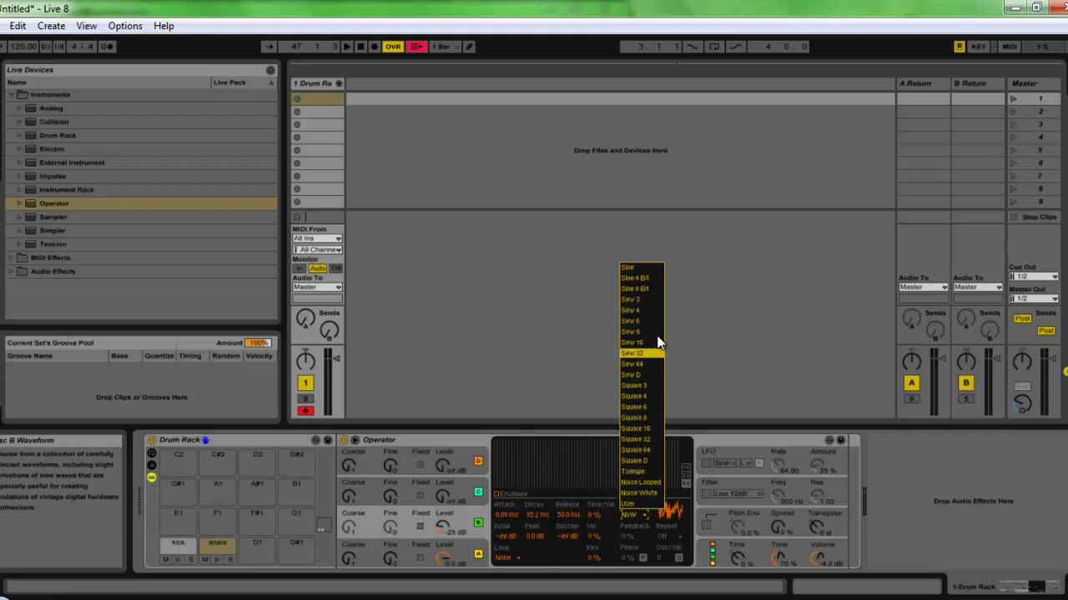
click(642, 279)
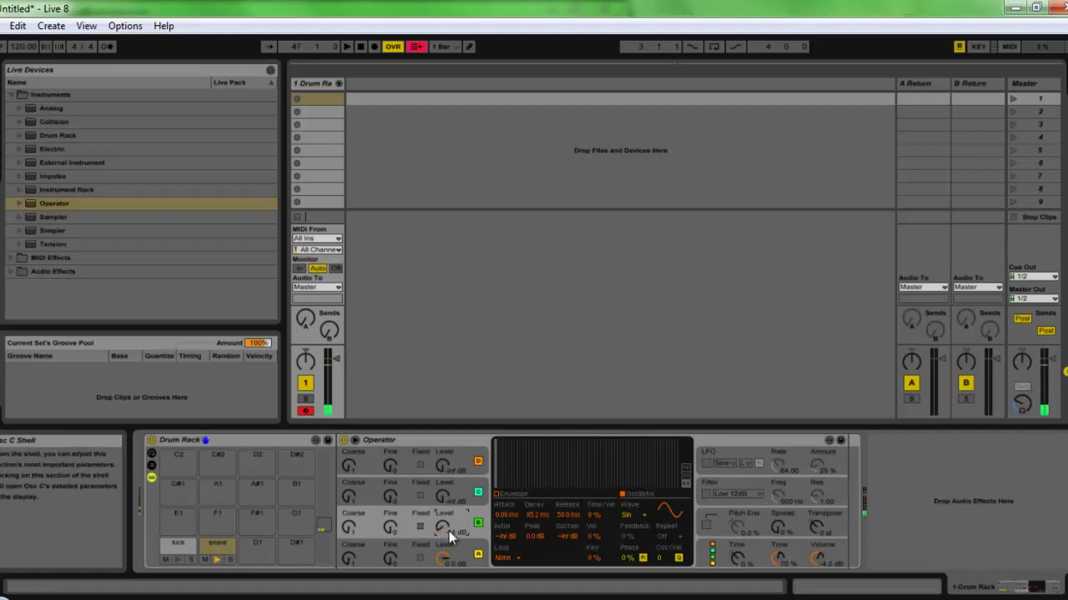
- Switch the snare's Operator to a branched algorithm, with oscillator B's level at -28 dB and the overall volume at -6.0 dB
click(711, 558)
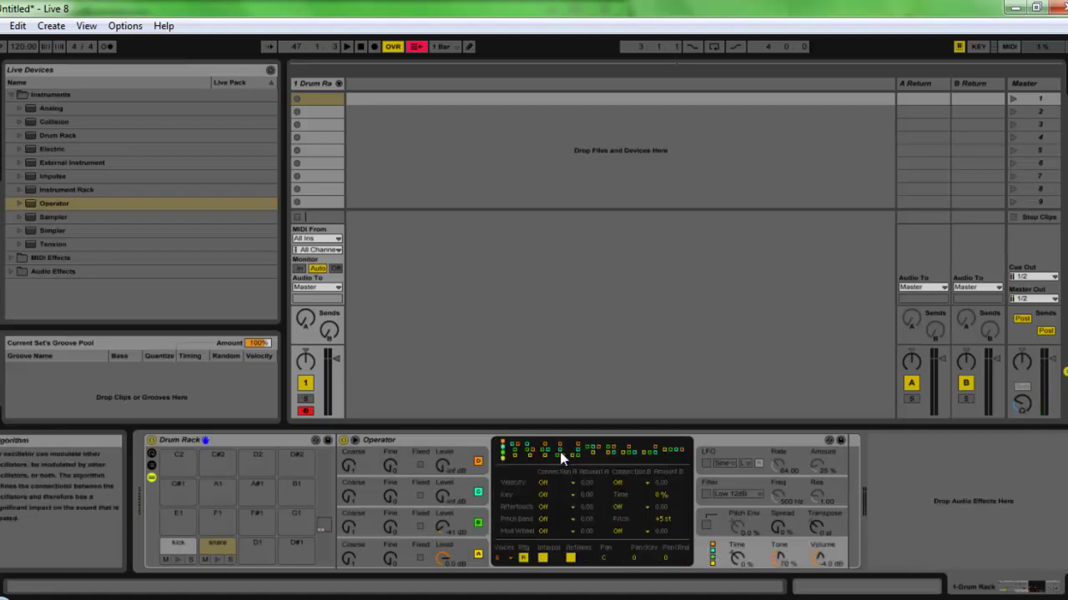
click(461, 513)
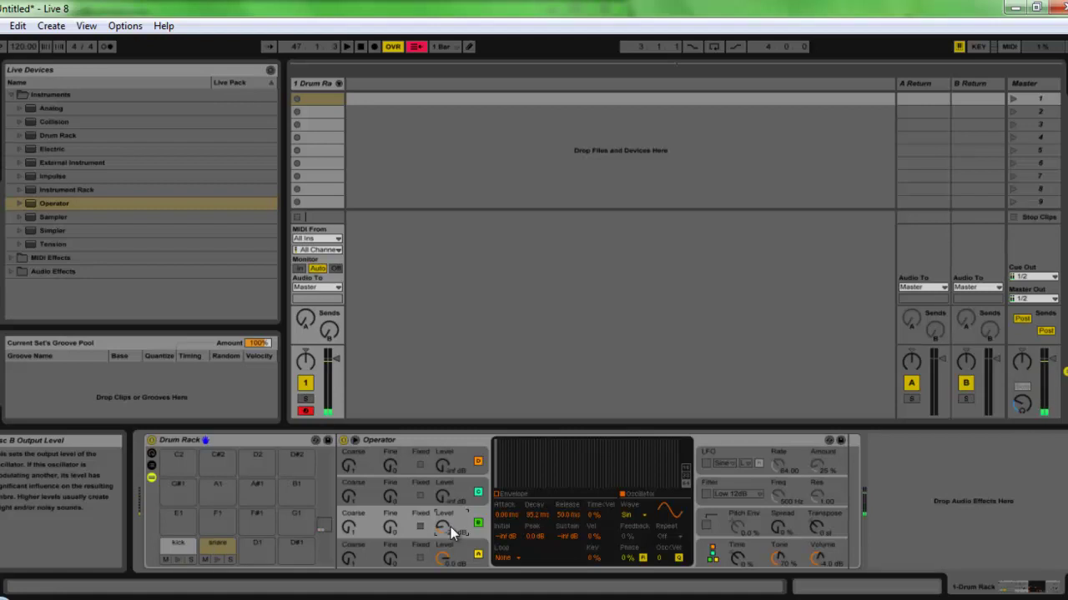
click(824, 565)
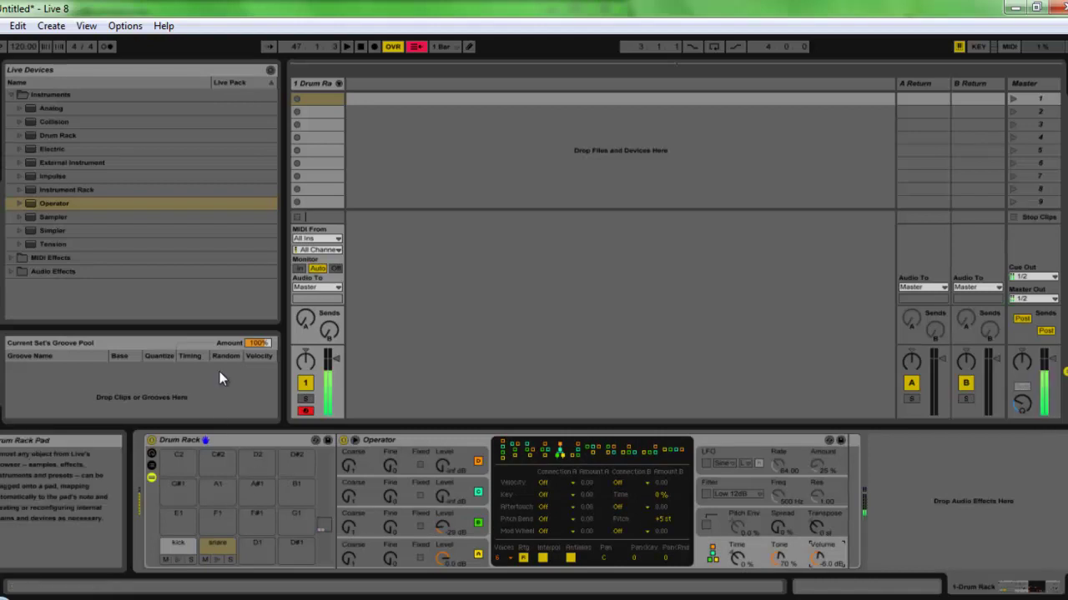
- Load another Operator onto the Drum Rack's D1 pad and name the pad "hat"
click(44, 202)
drag(237, 576, 258, 546)
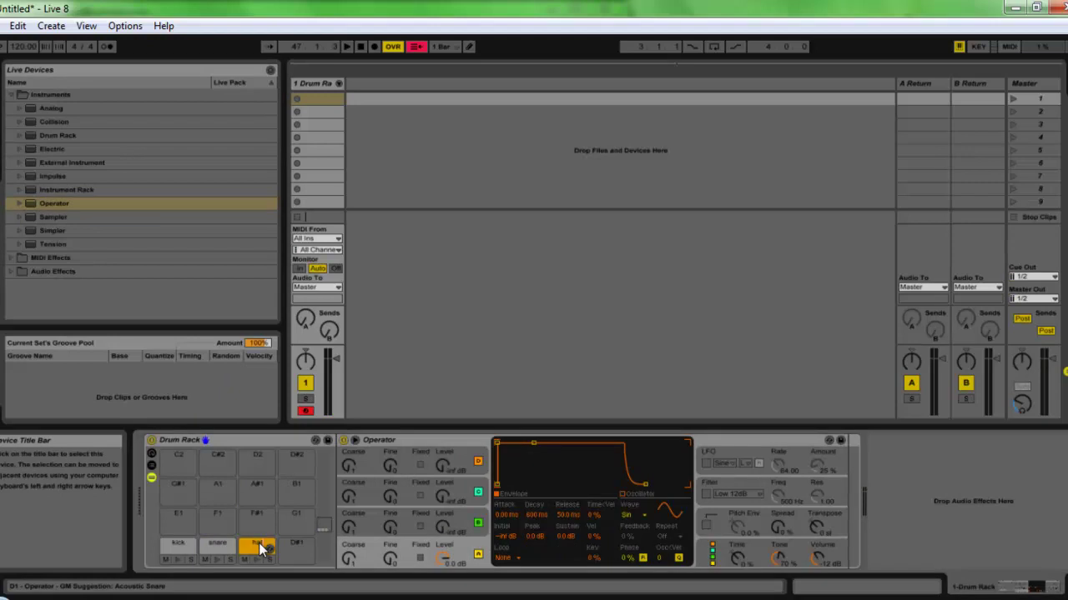
click(254, 546)
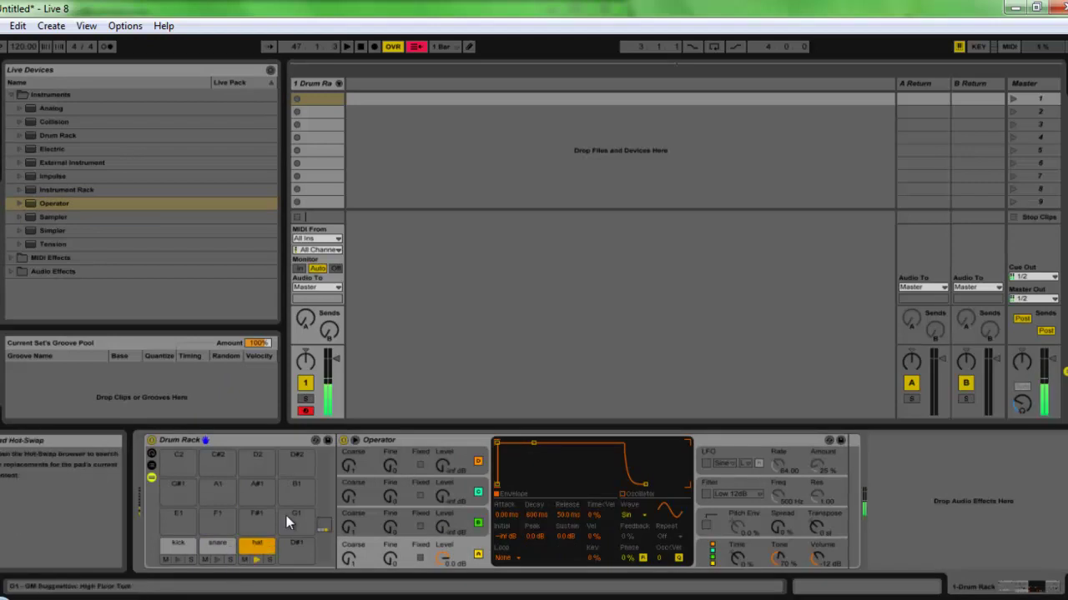
- Give the hat's oscillator A the Noise Looped wave
click(412, 512)
click(410, 543)
click(632, 513)
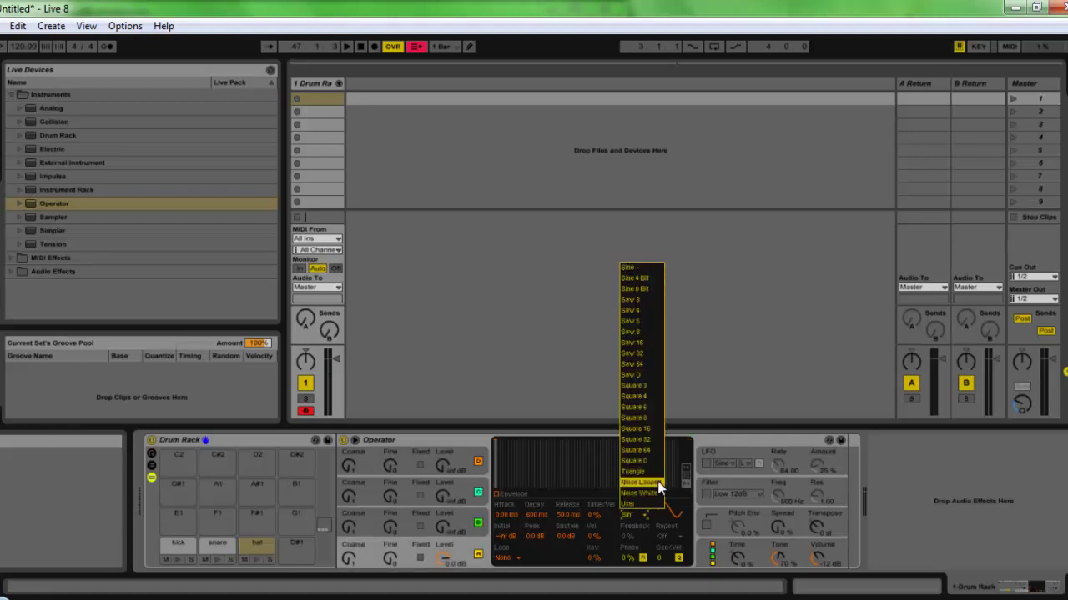
click(633, 517)
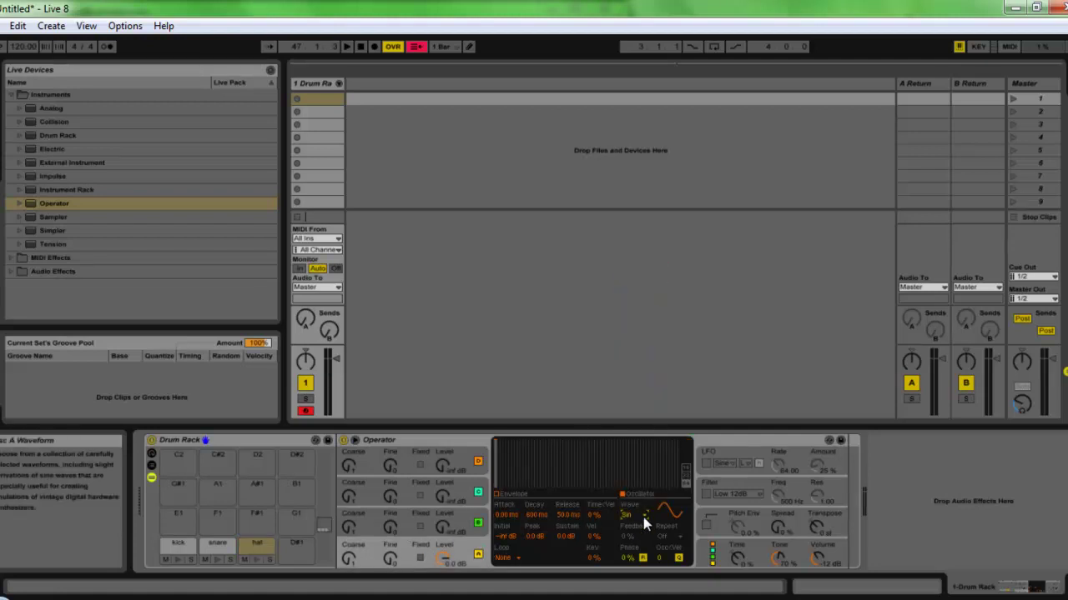
click(634, 516)
click(644, 494)
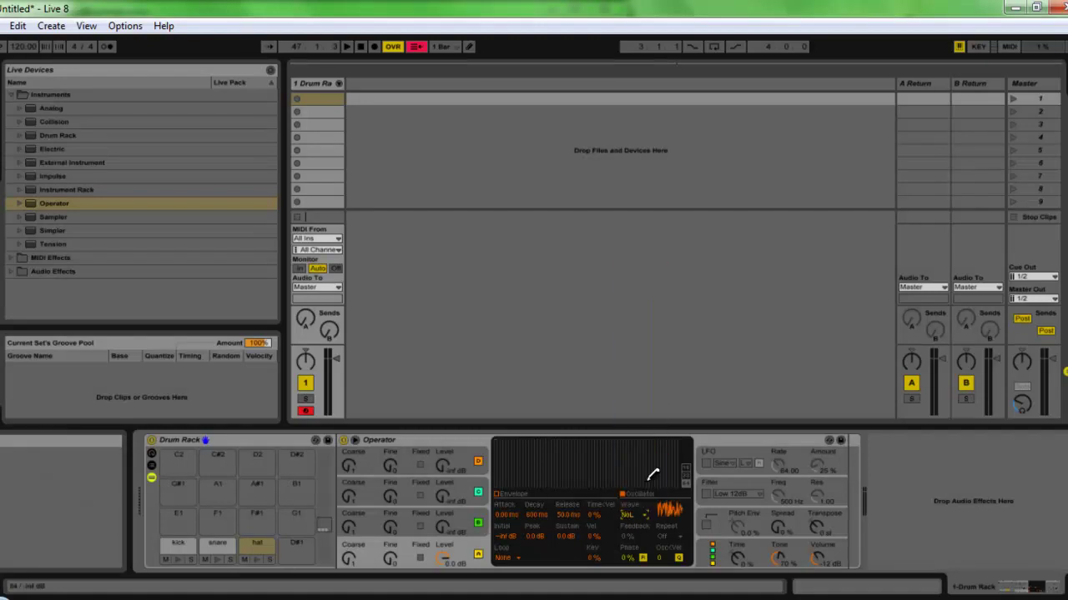
- Give the hat's oscillator A a very short decay with sustain at -inf dB, and set the Operator's volume to -4.0 dB
click(536, 510)
drag(562, 538, 561, 576)
drag(539, 515, 540, 550)
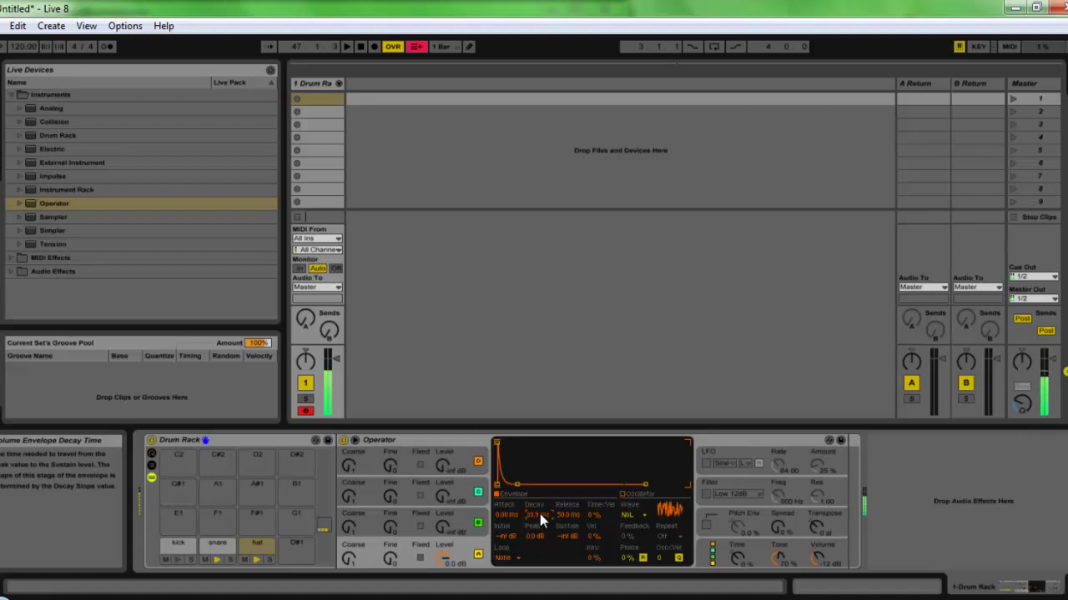
click(827, 564)
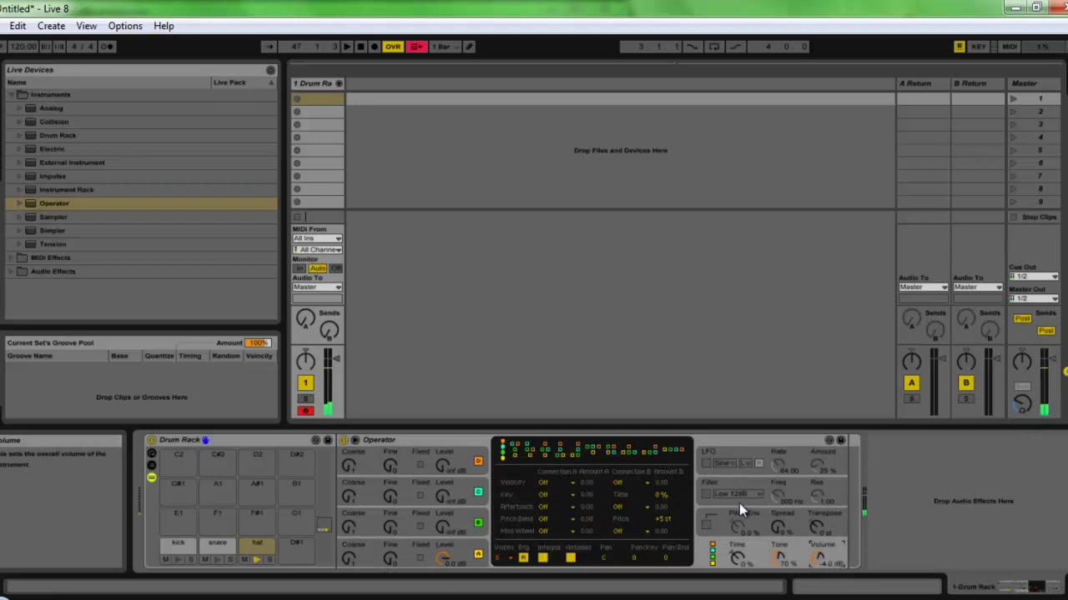
- Raise the level of the hat's oscillator B and adjust the hat Operator's global transposition
click(444, 543)
click(446, 525)
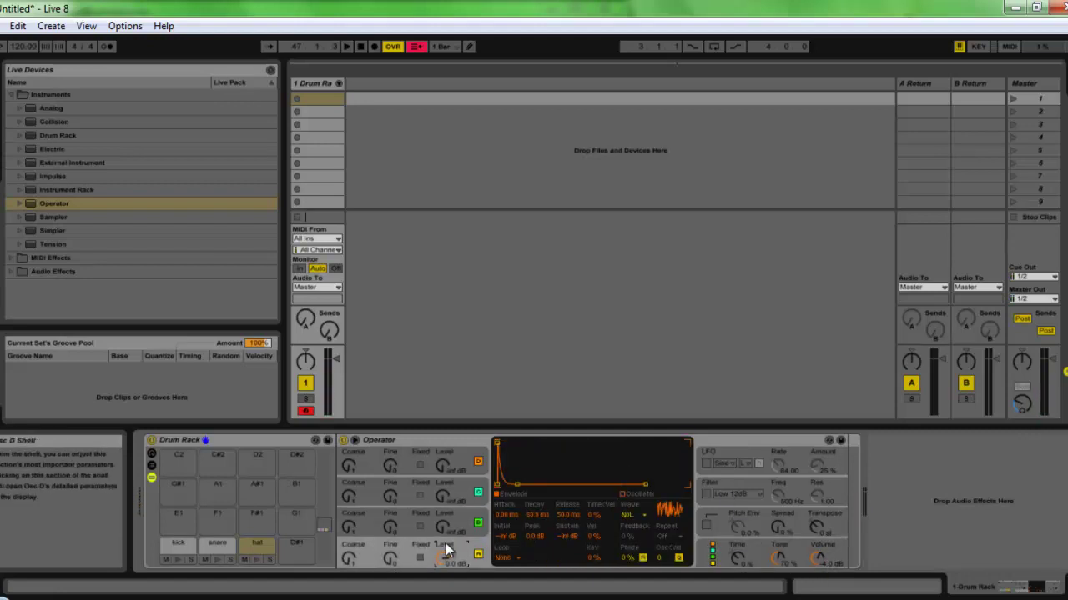
click(445, 526)
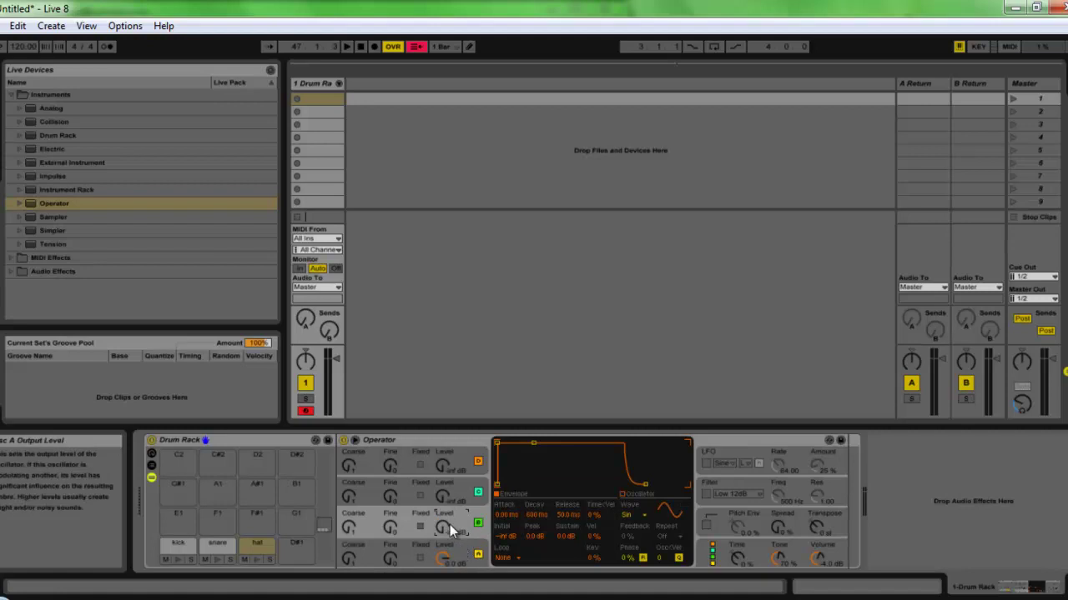
drag(447, 524, 448, 522)
click(814, 528)
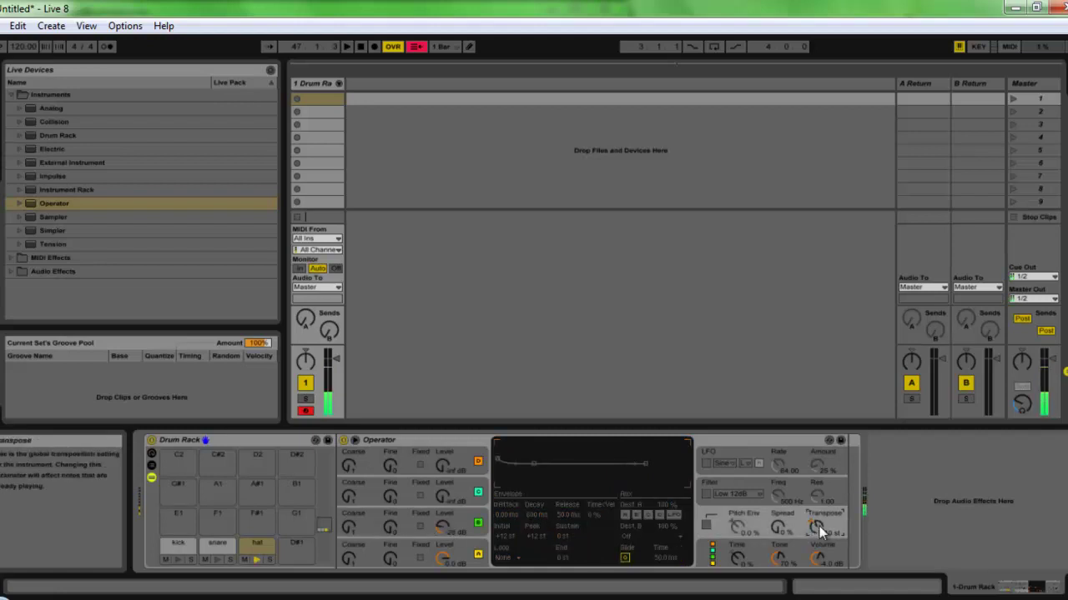
drag(818, 527, 819, 532)
- Create a MIDI clip in the Drum Rack track's first slot and place kick notes on all four beats
double_click(319, 100)
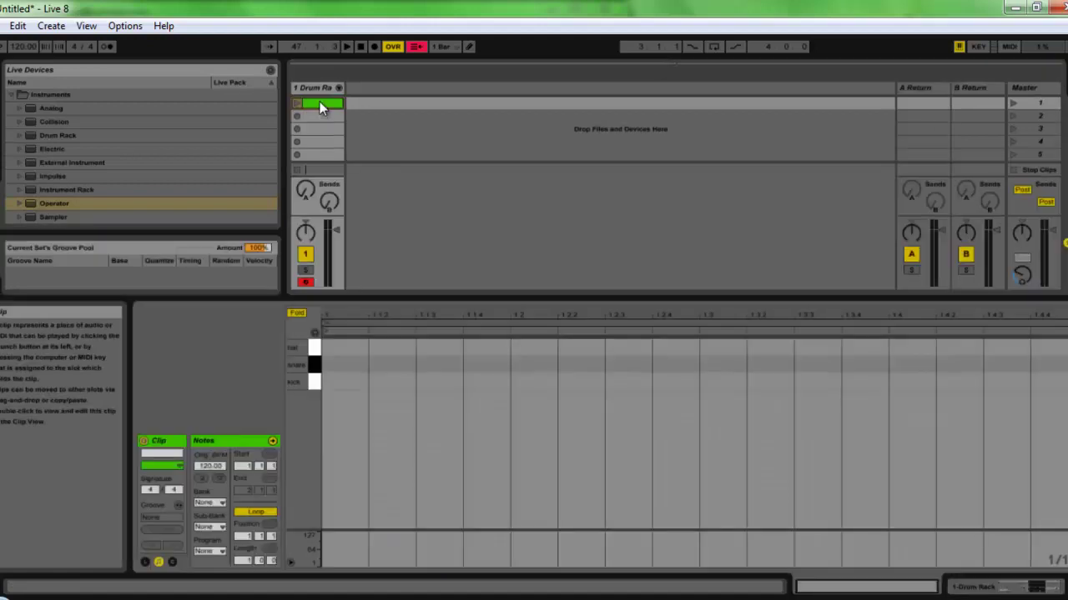
double_click(343, 381)
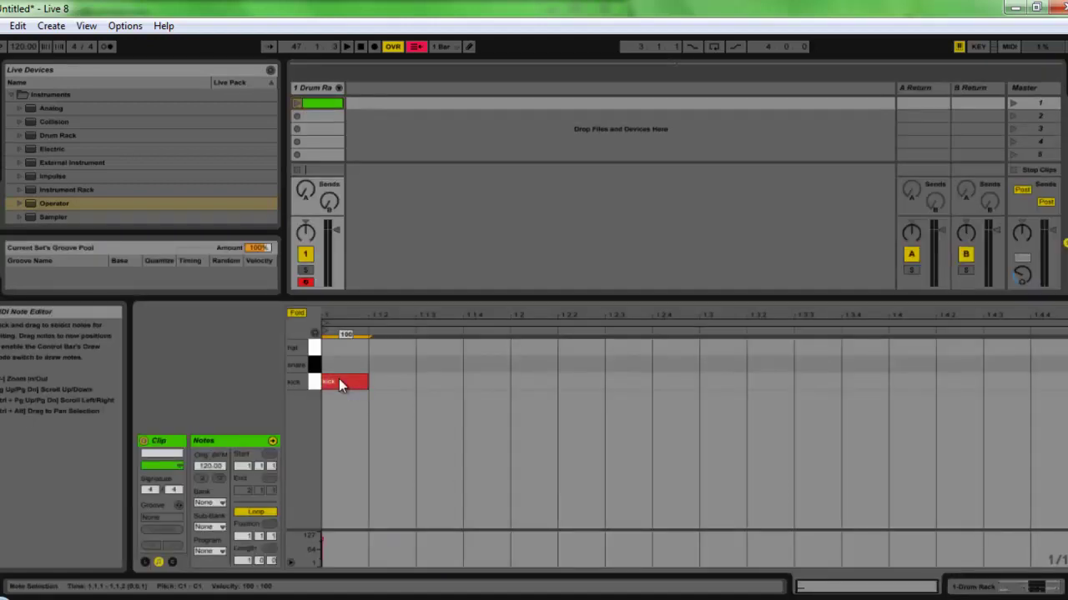
double_click(543, 381)
double_click(714, 382)
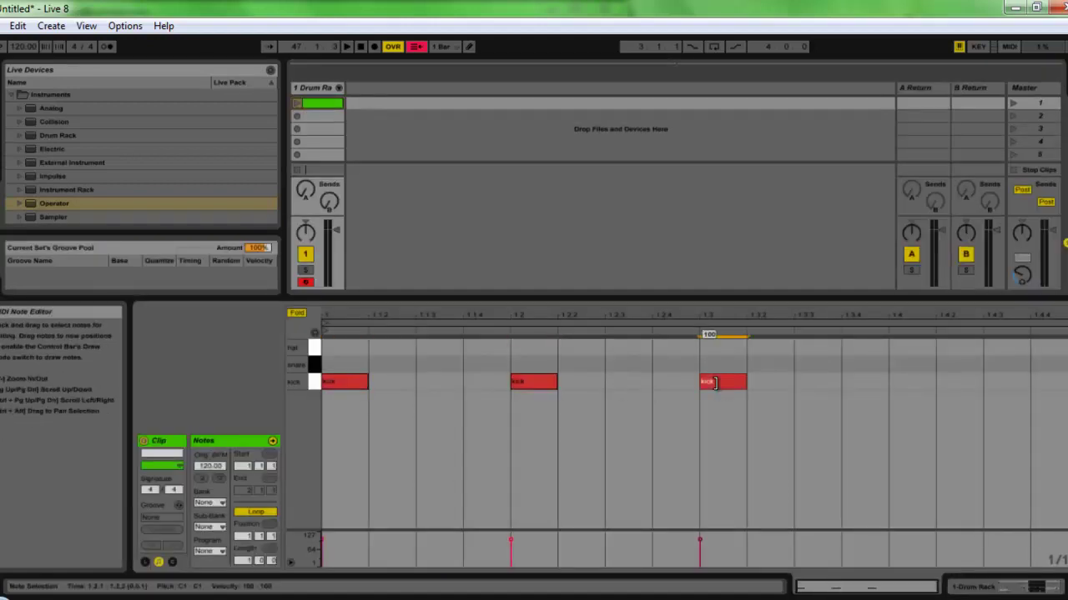
double_click(910, 382)
- Add hat notes on the off-beats at 1.1.3, 1.2.3, 1.3.3 and 1.4.3
double_click(440, 347)
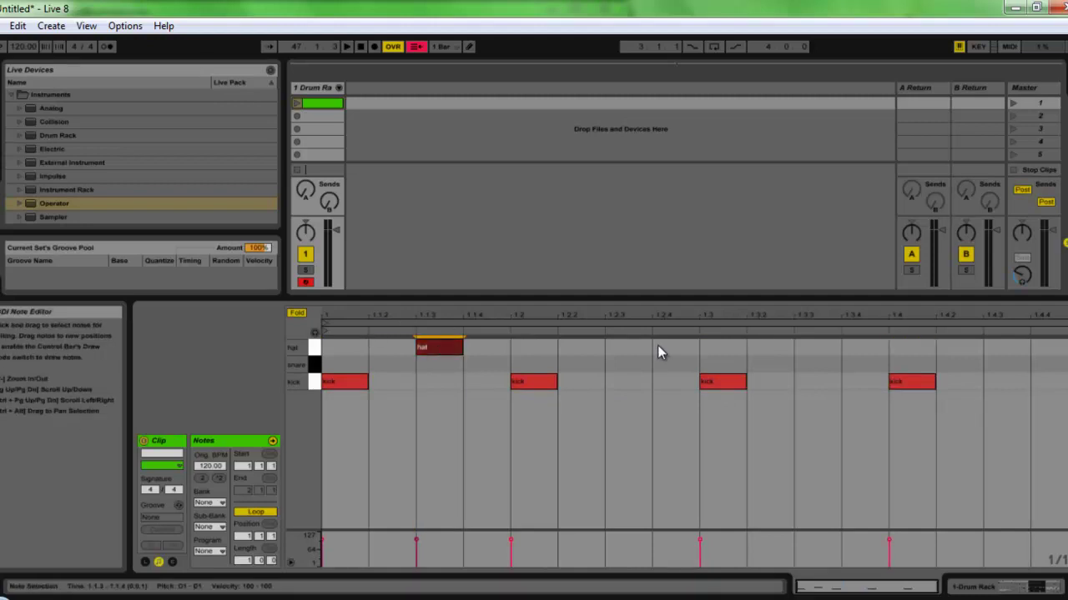
double_click(624, 347)
double_click(802, 347)
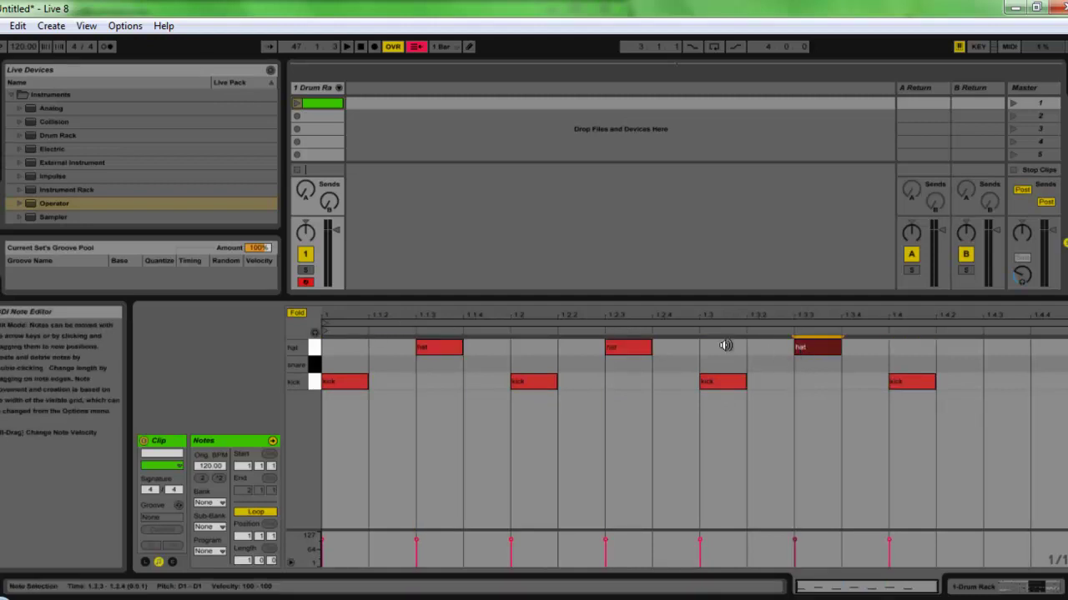
double_click(992, 349)
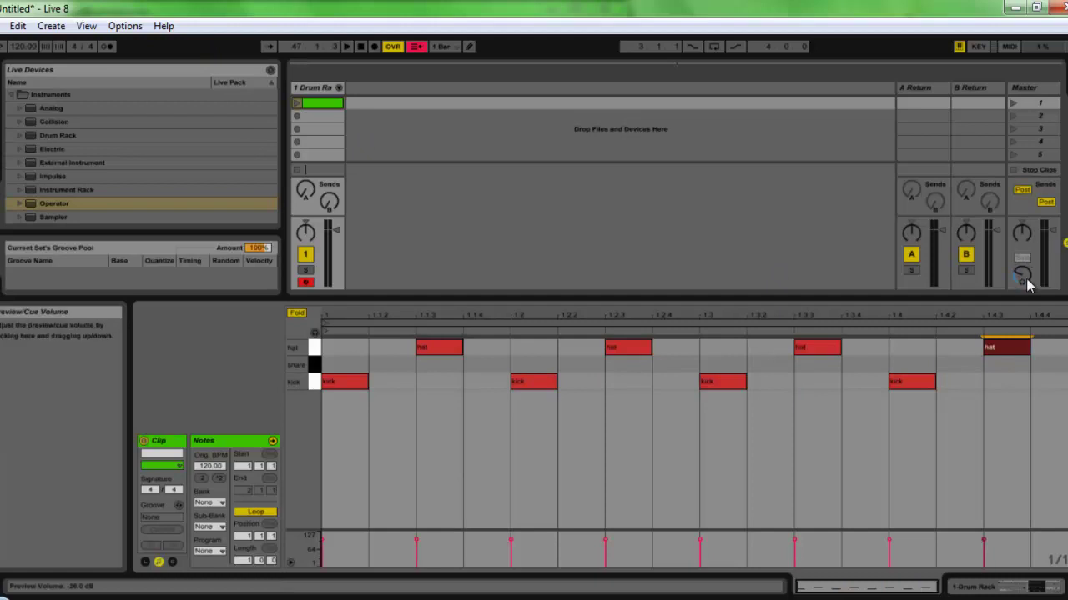
- Launch the drum clip and add snare notes on beats 1.2 and 1.4 while it plays
click(346, 47)
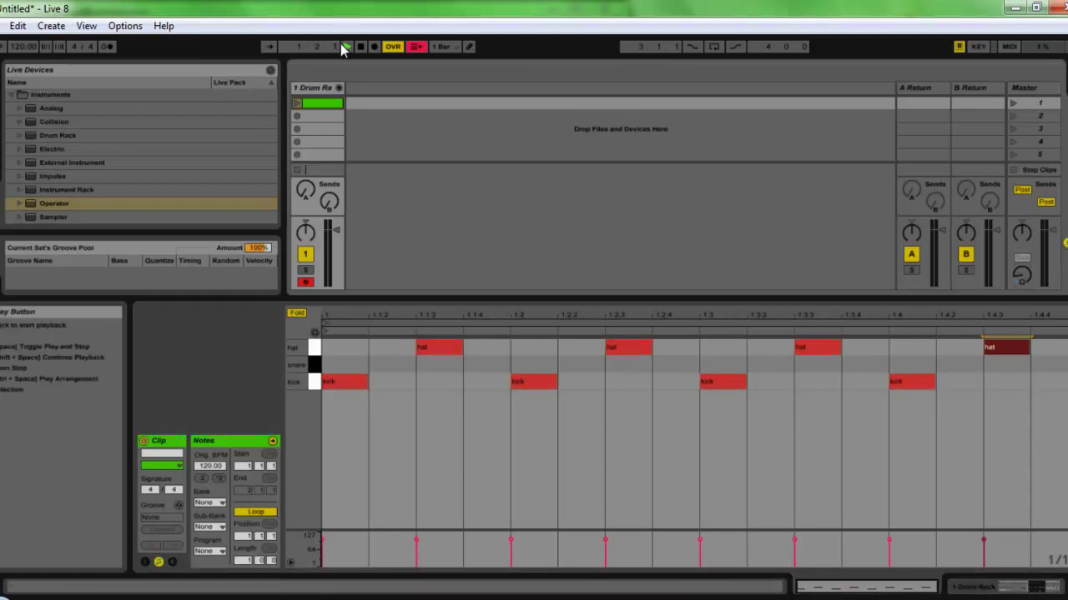
click(297, 103)
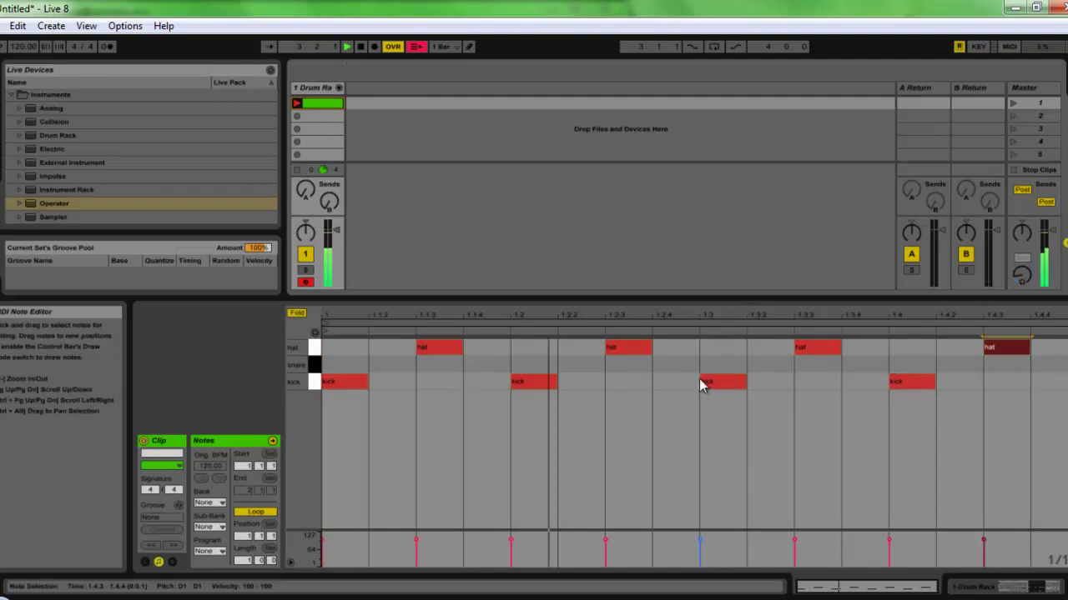
double_click(529, 366)
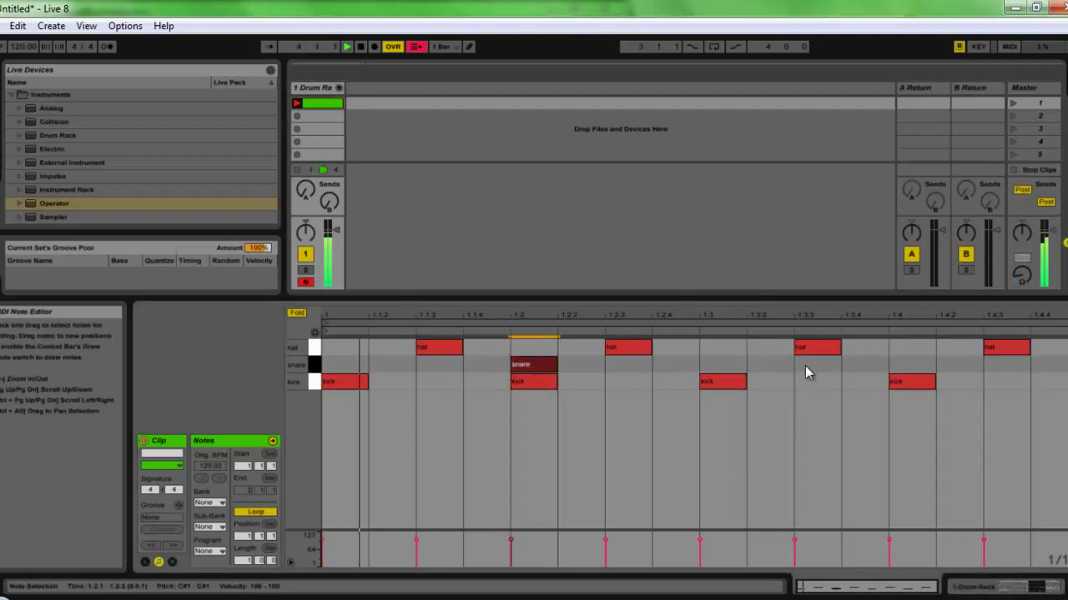
double_click(909, 365)
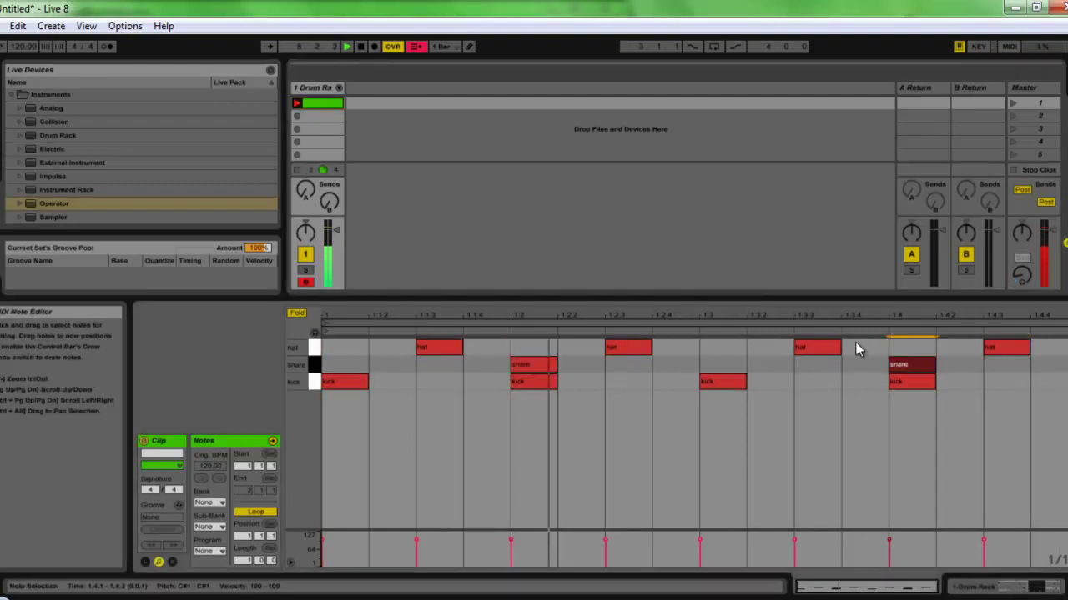
- Add a Limiter from the audio effects to the Master track
click(1020, 91)
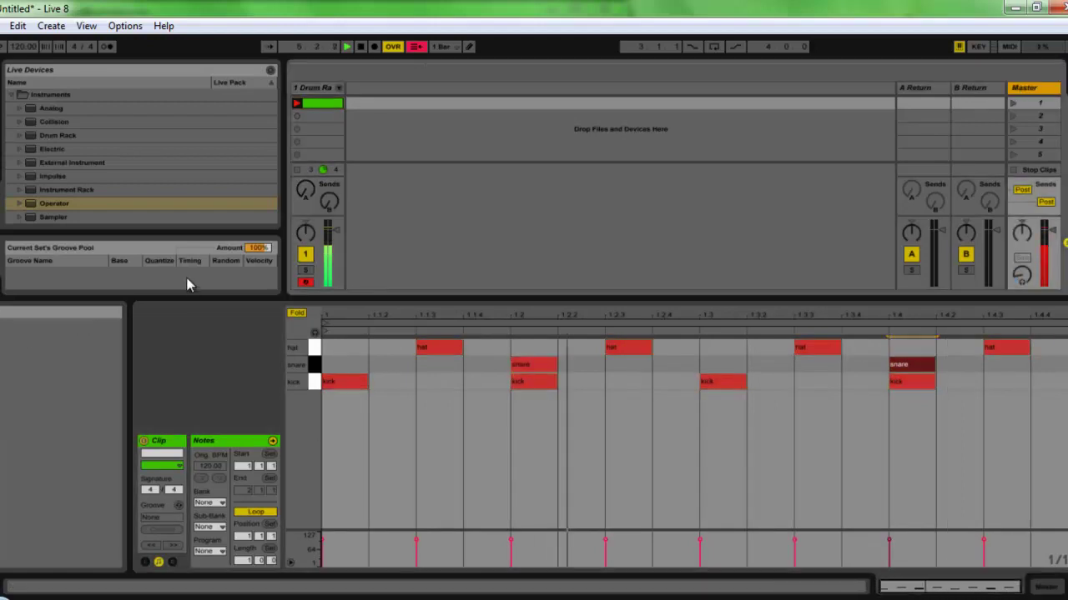
click(46, 150)
scroll(54, 166, down, 4)
scroll(60, 168, up, 2)
scroll(59, 167, down, 5)
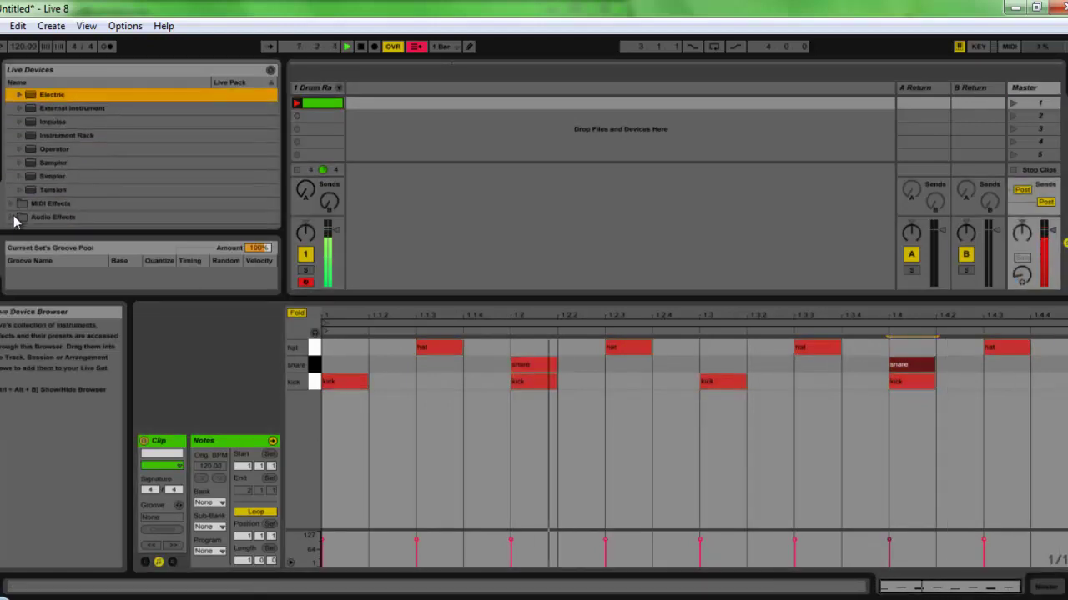
scroll(75, 186, down, 2)
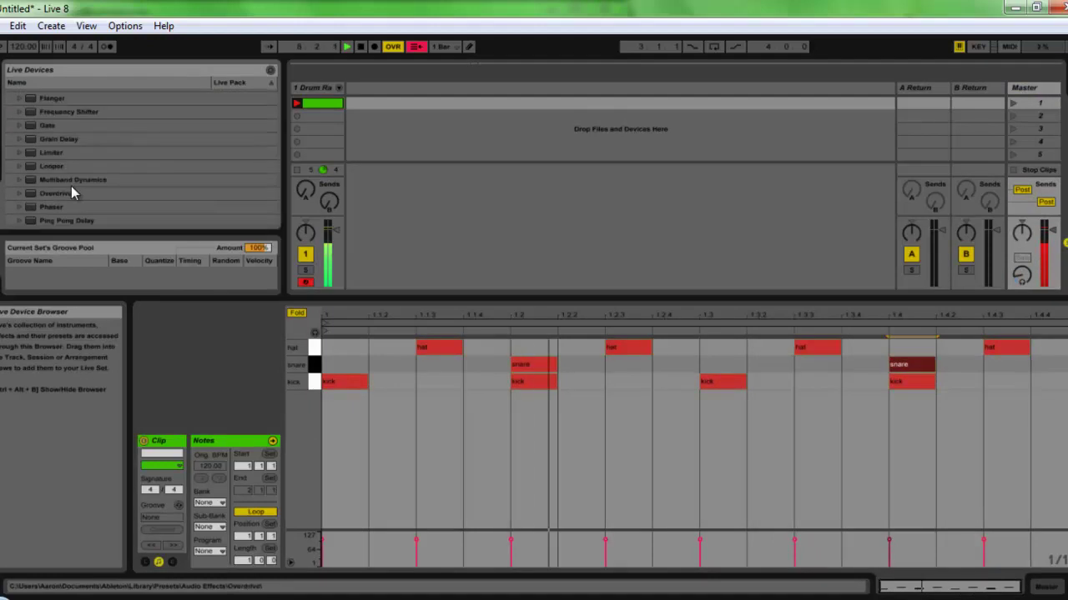
drag(47, 155, 250, 451)
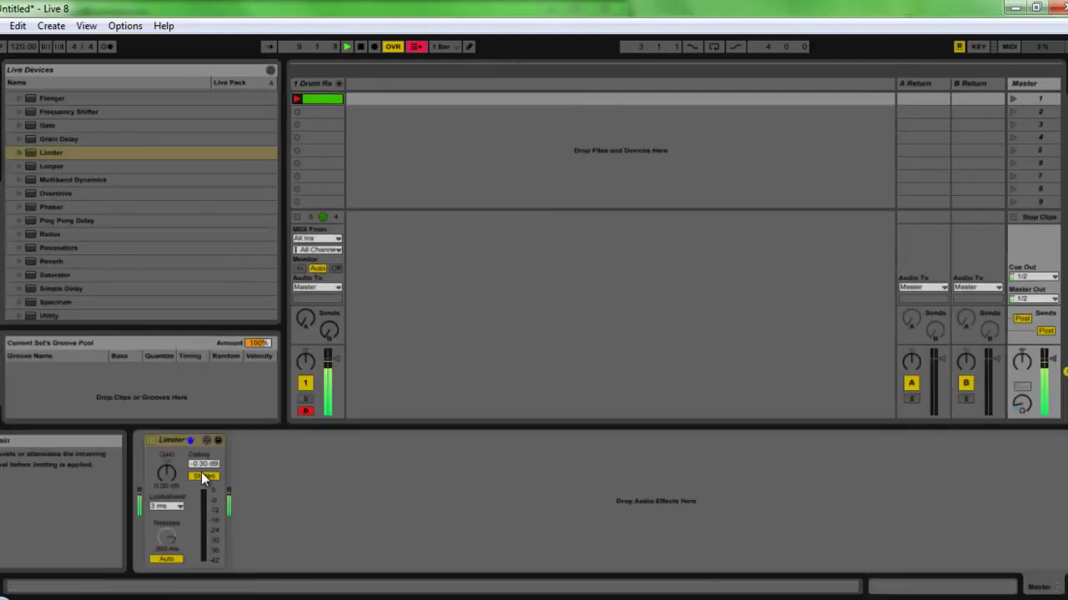
- Open the notes of the drum track's first clip for review, and return to the track's devices
click(316, 85)
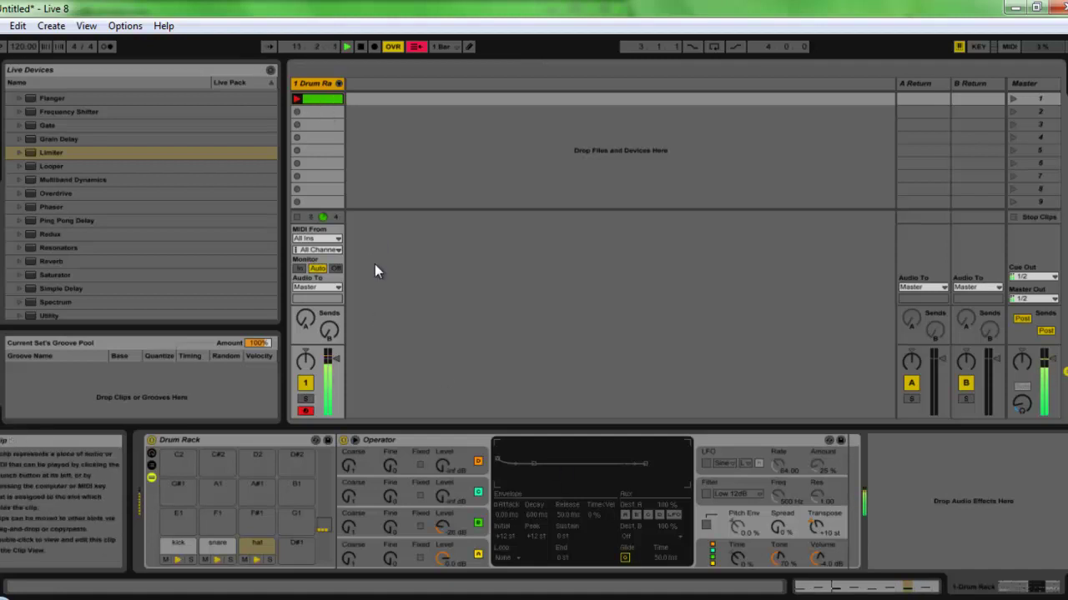
double_click(323, 99)
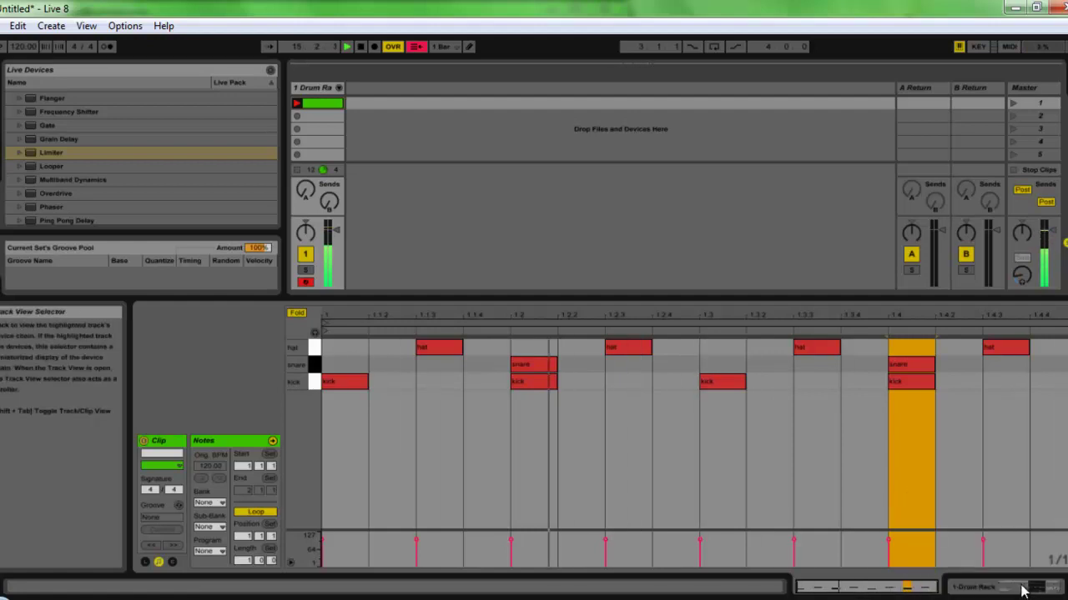
click(1017, 591)
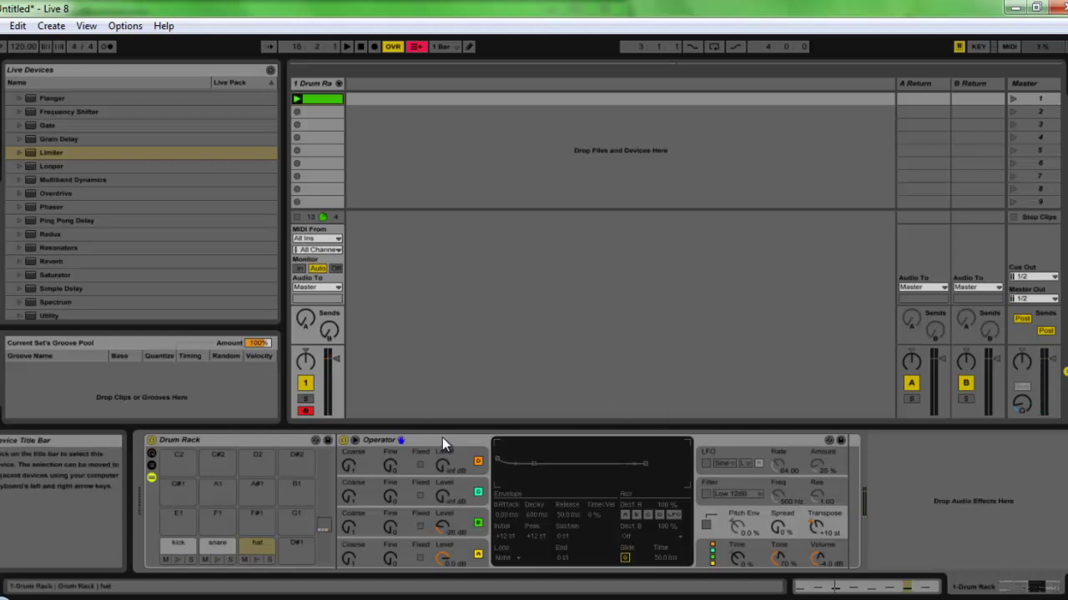
- Add a Saturator from the audio effects after Operator in the kick pad's chain
click(178, 546)
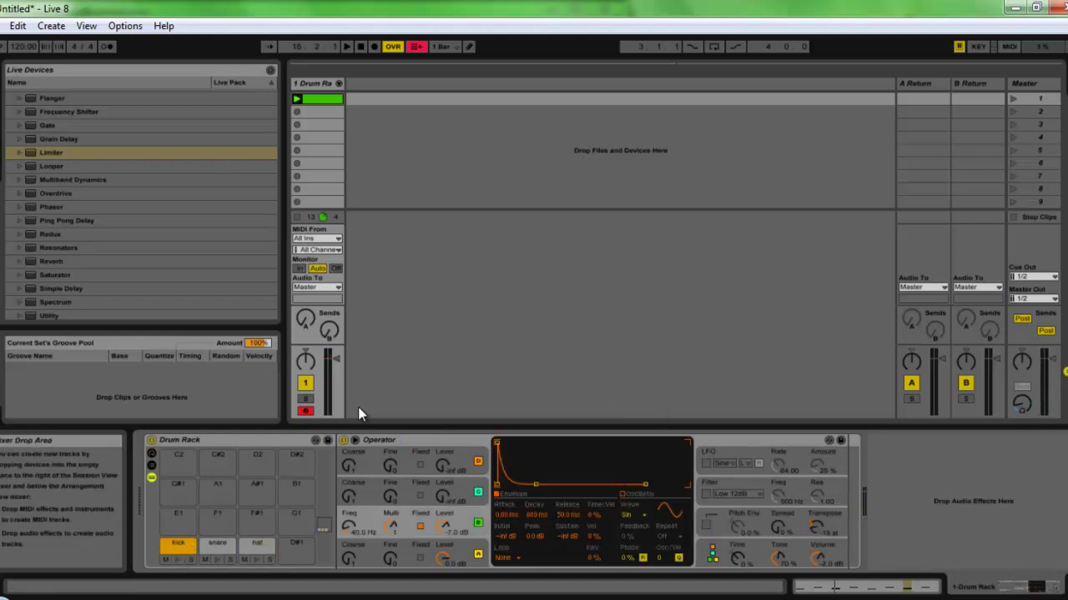
click(104, 130)
scroll(110, 130, up, 5)
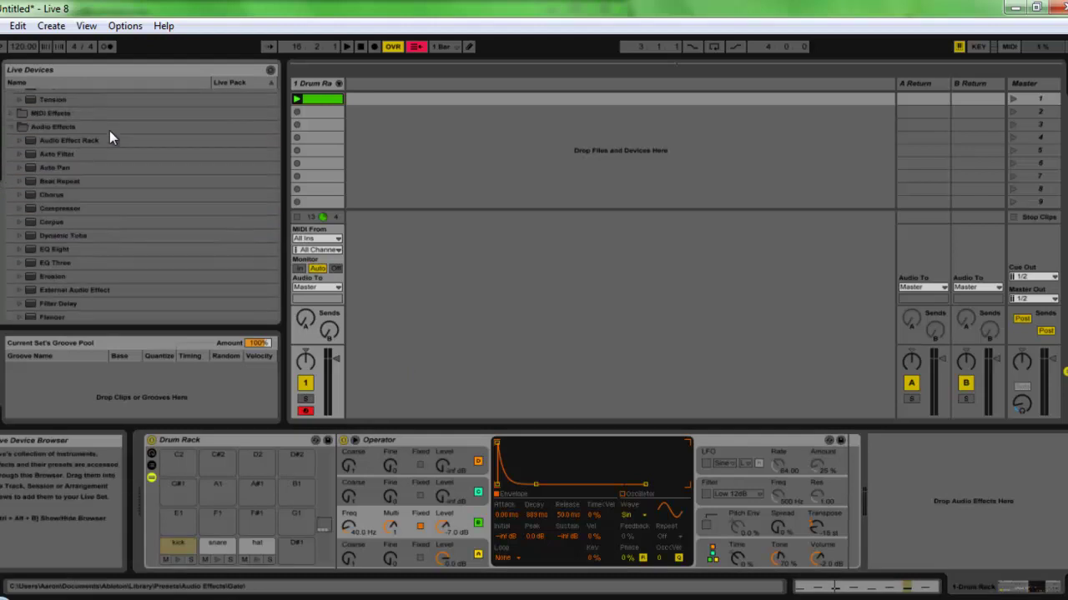
scroll(113, 138, down, 6)
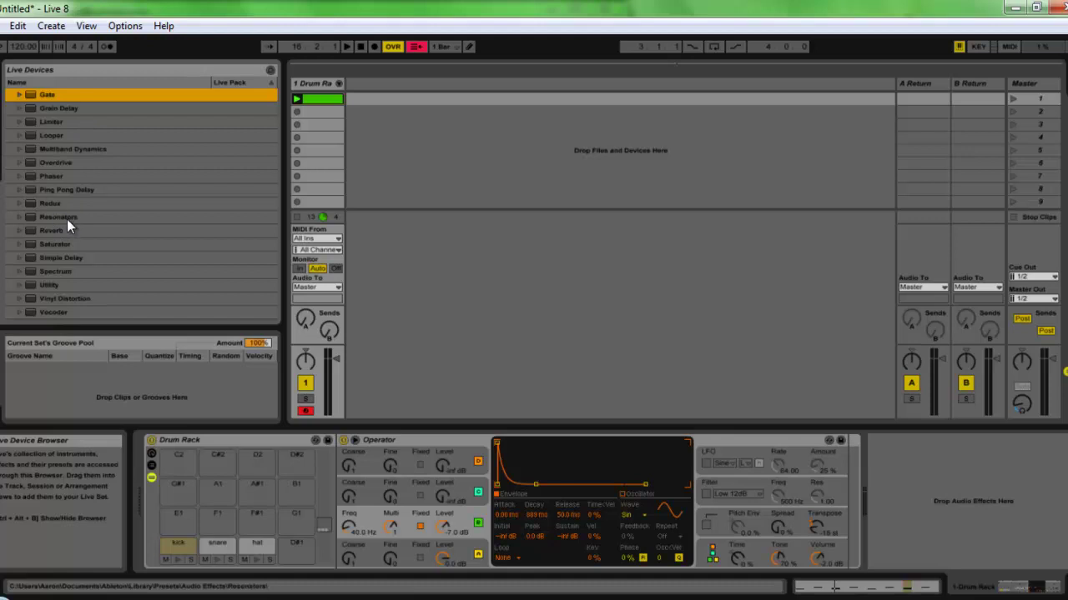
click(89, 259)
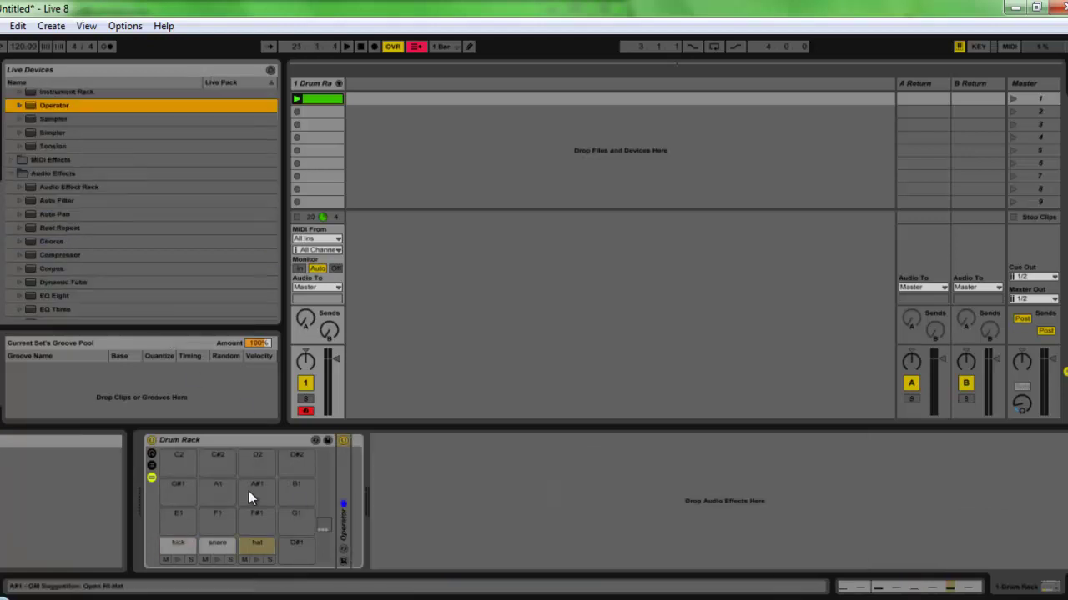
click(177, 548)
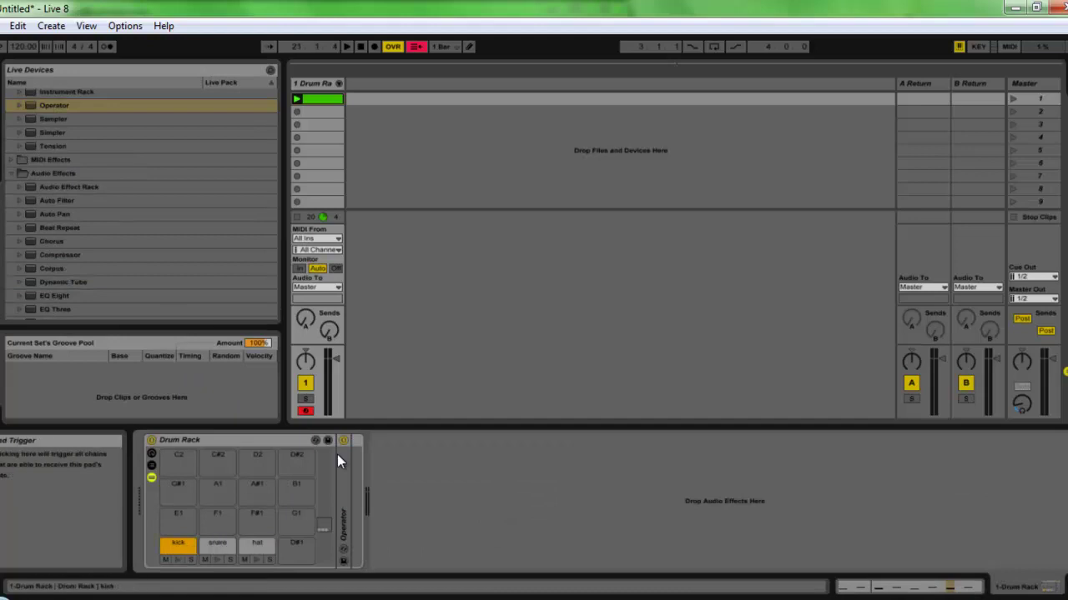
click(343, 480)
click(127, 243)
scroll(128, 246, down, 8)
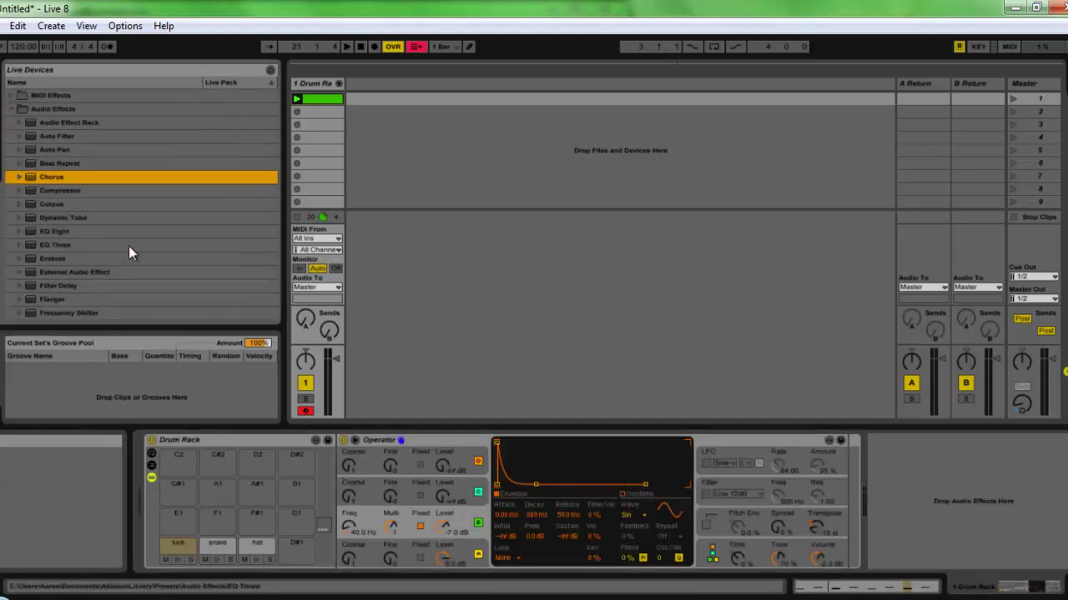
scroll(164, 159, up, 2)
scroll(164, 160, down, 2)
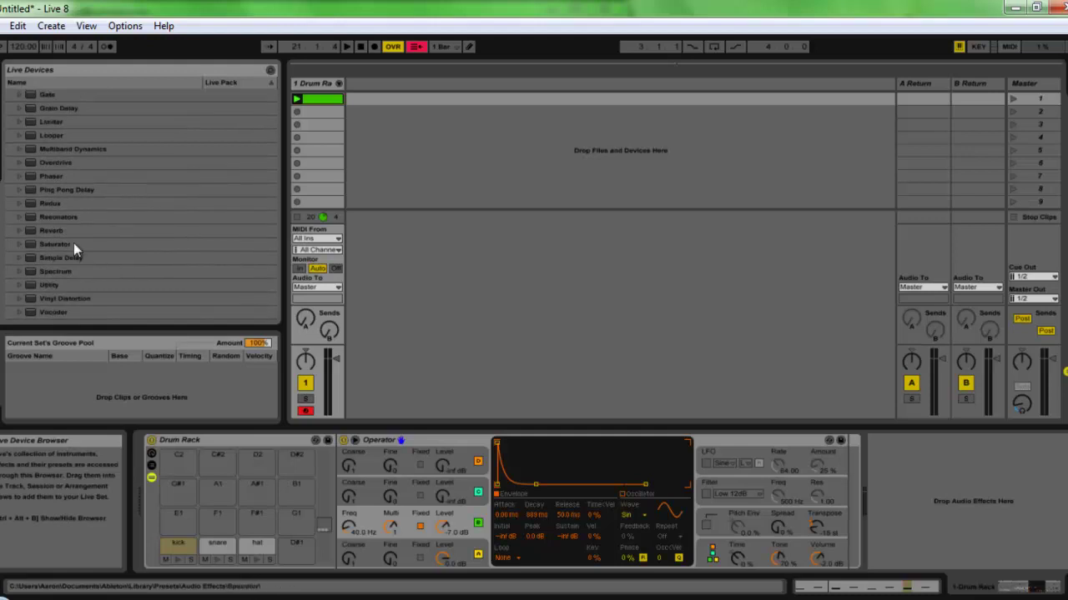
drag(33, 245, 753, 474)
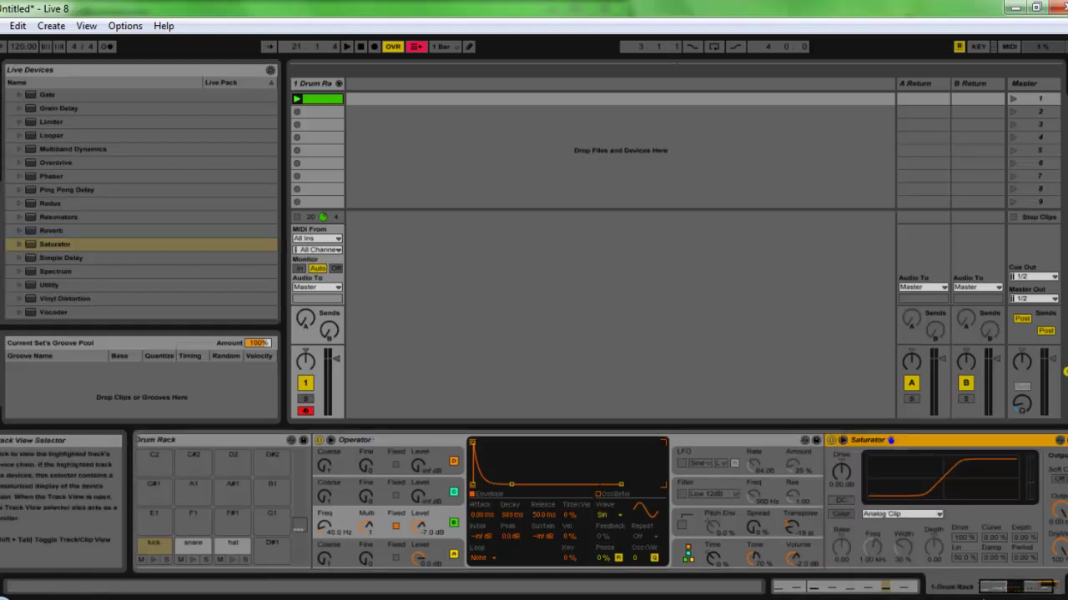
- Raise the kick Saturator's Drive to 5.00 dB while auditioning the sound
click(1019, 592)
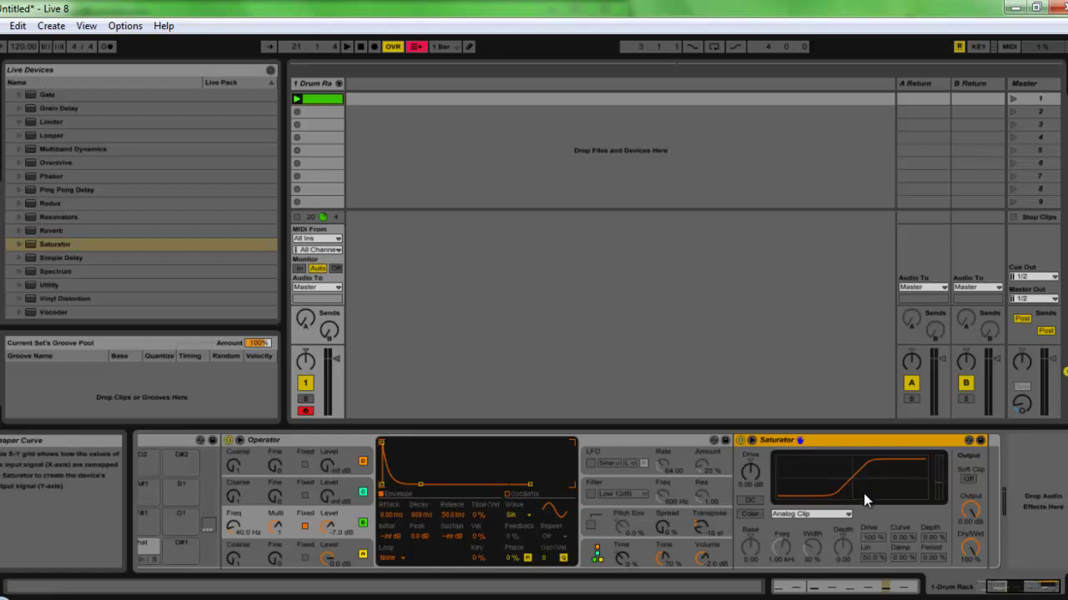
drag(751, 472, 752, 455)
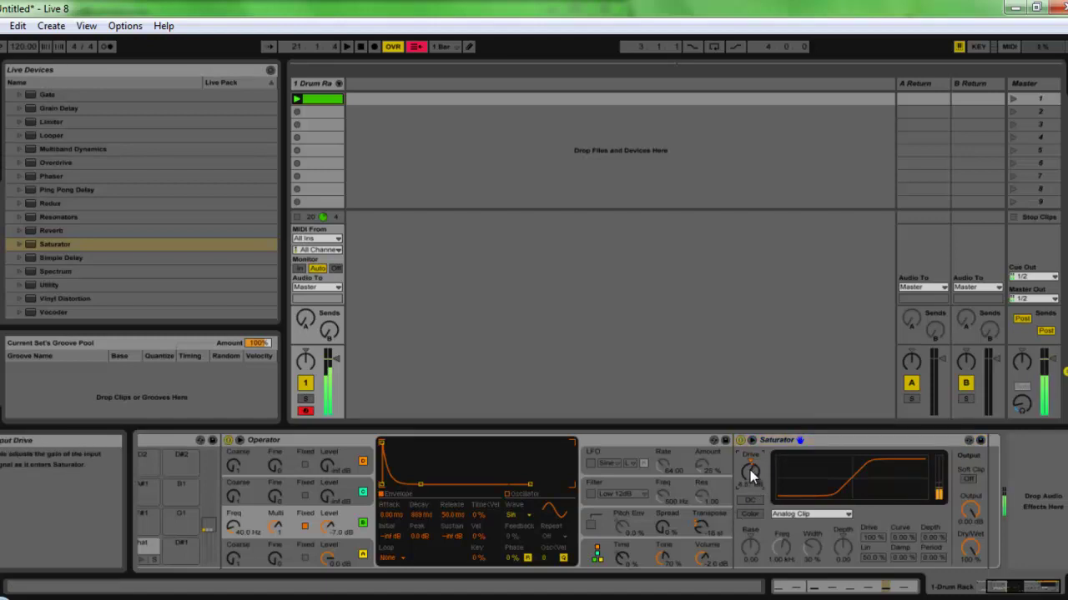
mouse_move(751, 473)
mouse_down()
mouse_move(752, 457)
mouse_move(749, 480)
mouse_up()
drag(750, 473, 753, 483)
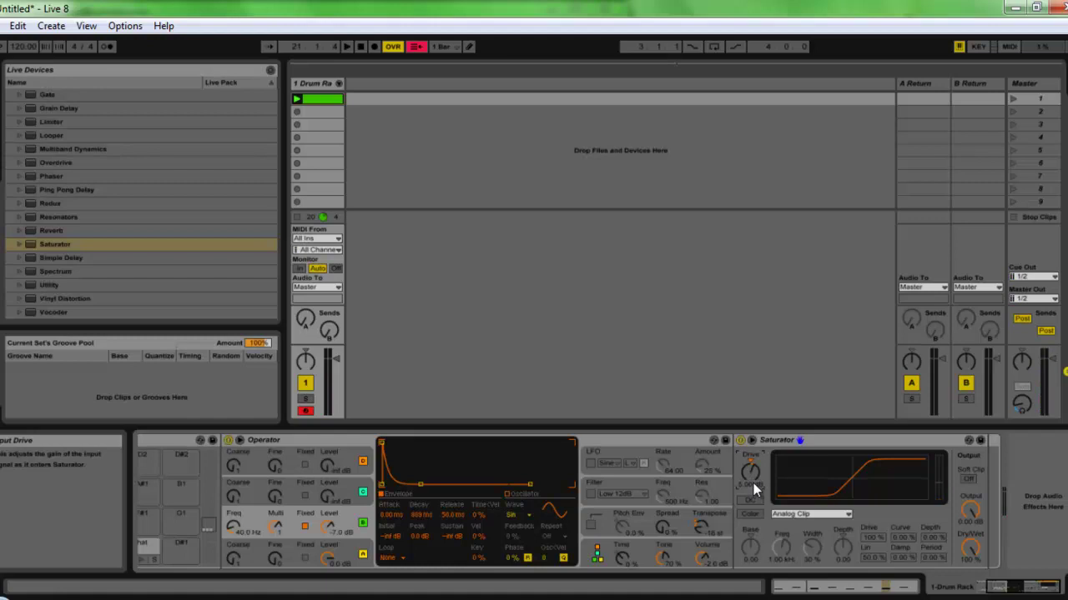
- Switch the kick Saturator to Waveshaper mode and set Depth to about 28.9 %, Period to 14.1 % and Curve to 12.5 %
click(811, 514)
drag(939, 540, 935, 546)
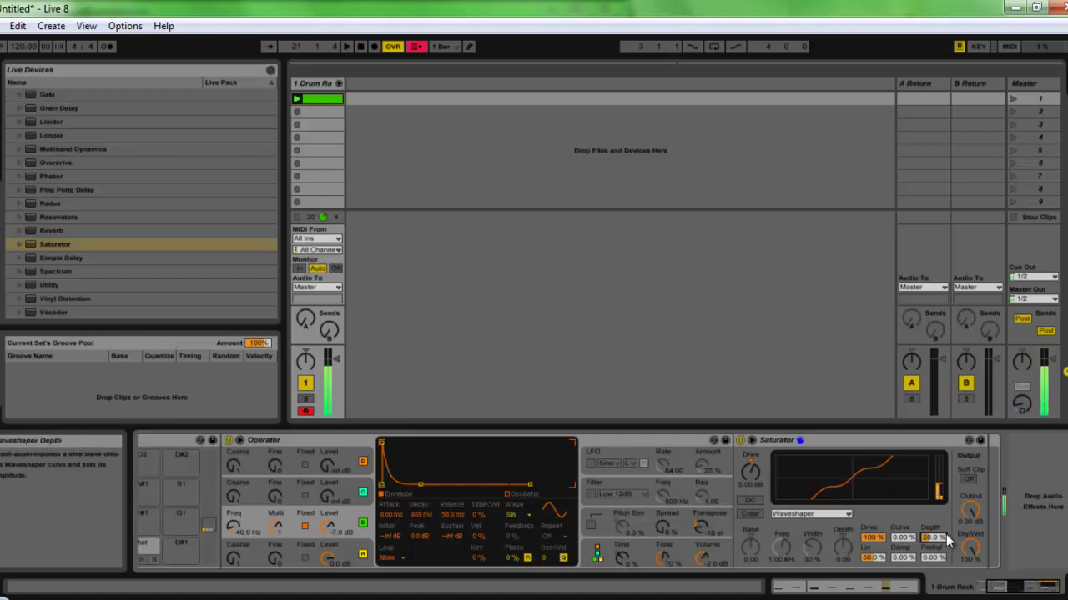
drag(973, 550, 974, 525)
drag(940, 567, 907, 543)
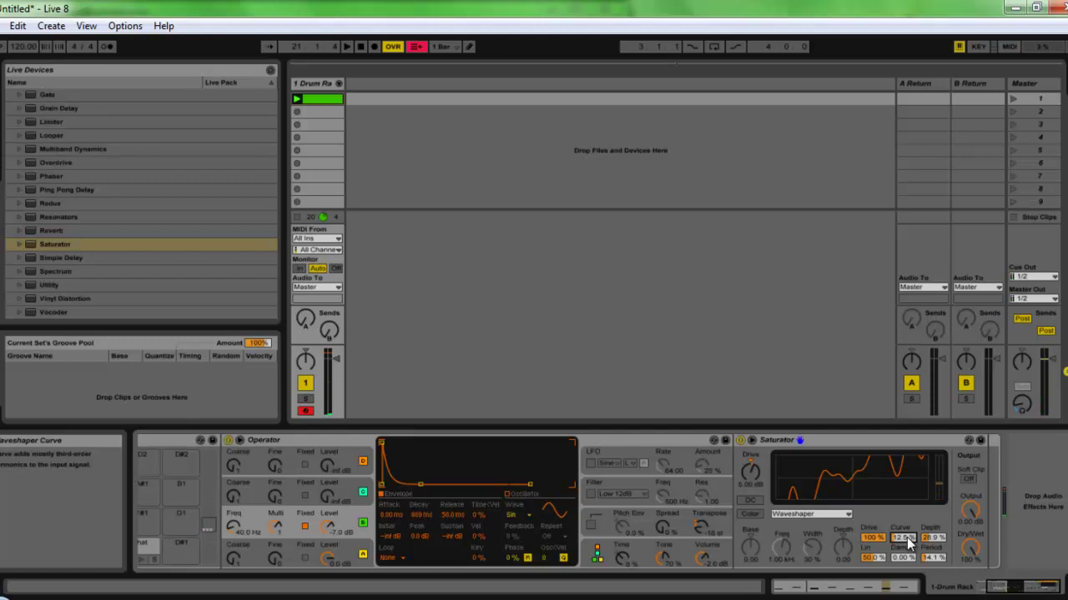
click(841, 444)
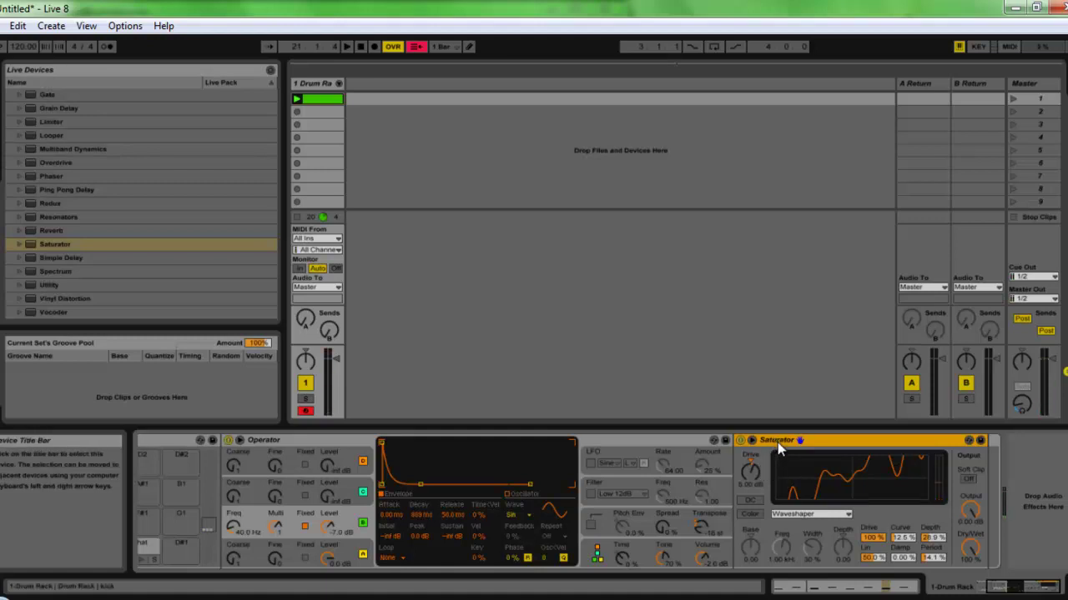
- Add a Ping Pong Delay after Operator in the snare pad's chain
click(1039, 590)
click(217, 543)
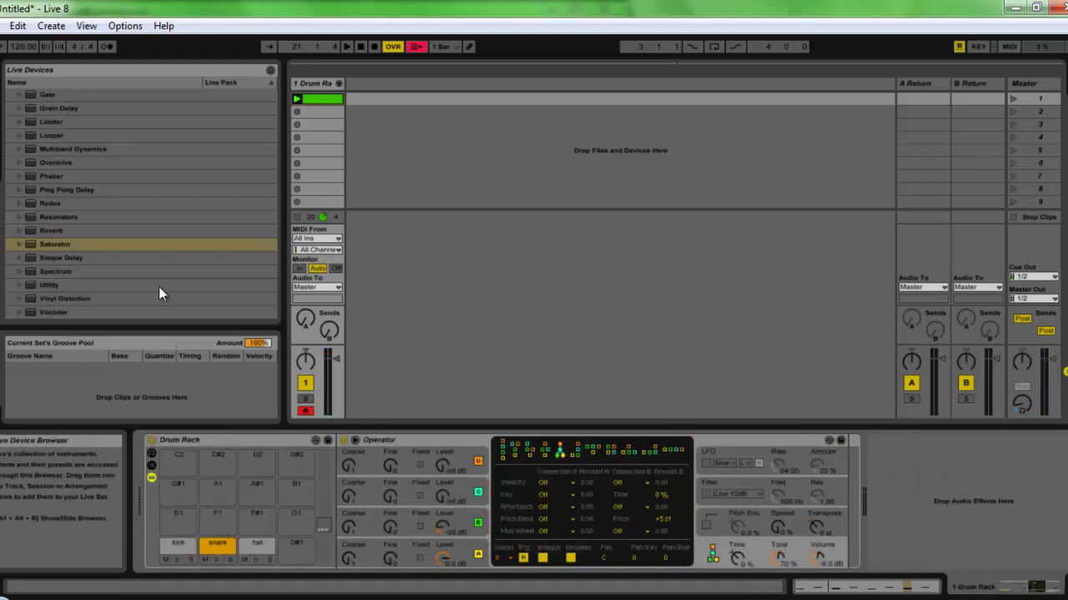
click(73, 149)
scroll(92, 227, up, 1)
drag(64, 226, 778, 507)
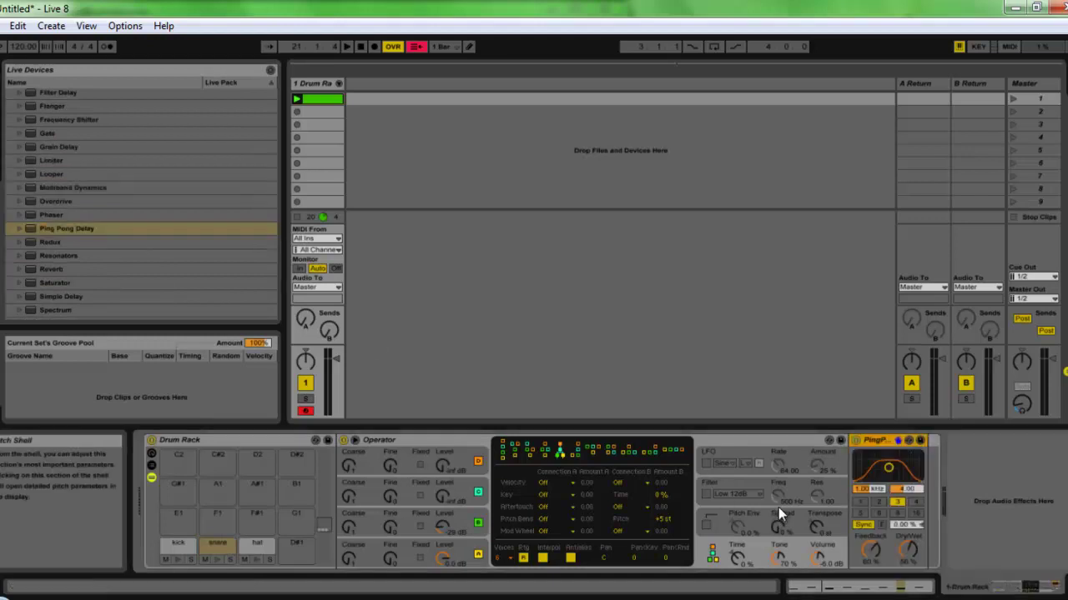
- Switch the snare's Ping Pong Delay to Time mode, set Dry/Wet to 23 % and Feedback to 18 %, and adjust the delay time
click(865, 526)
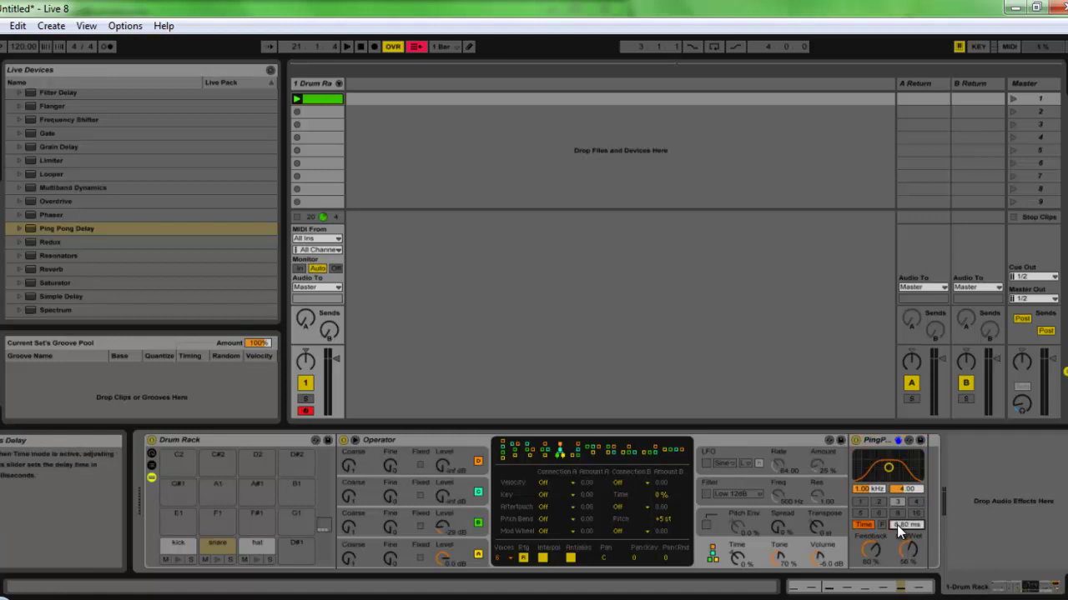
drag(907, 548, 869, 549)
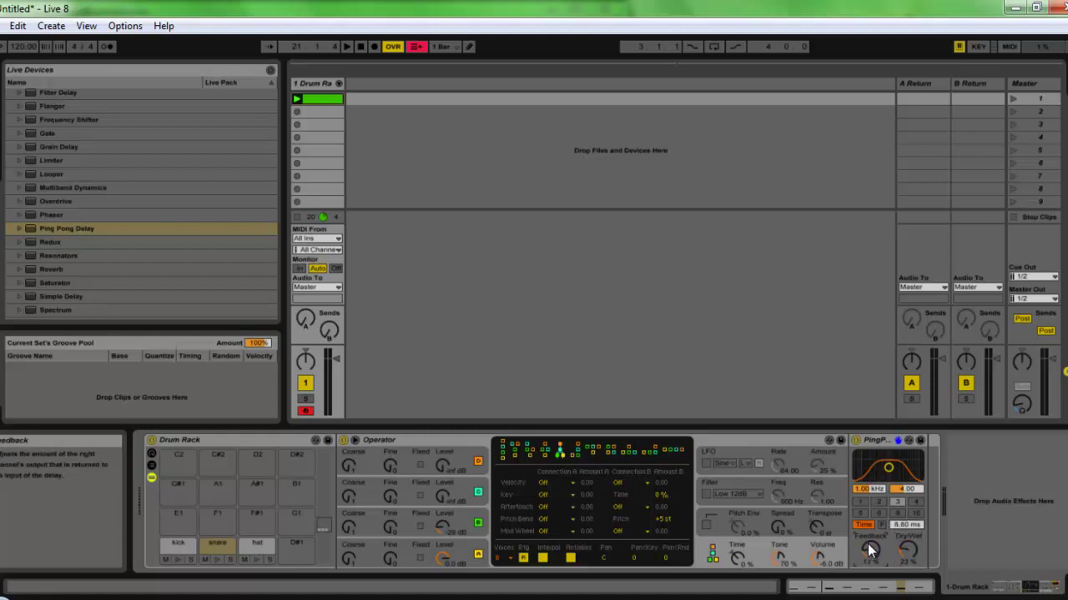
drag(905, 525, 908, 530)
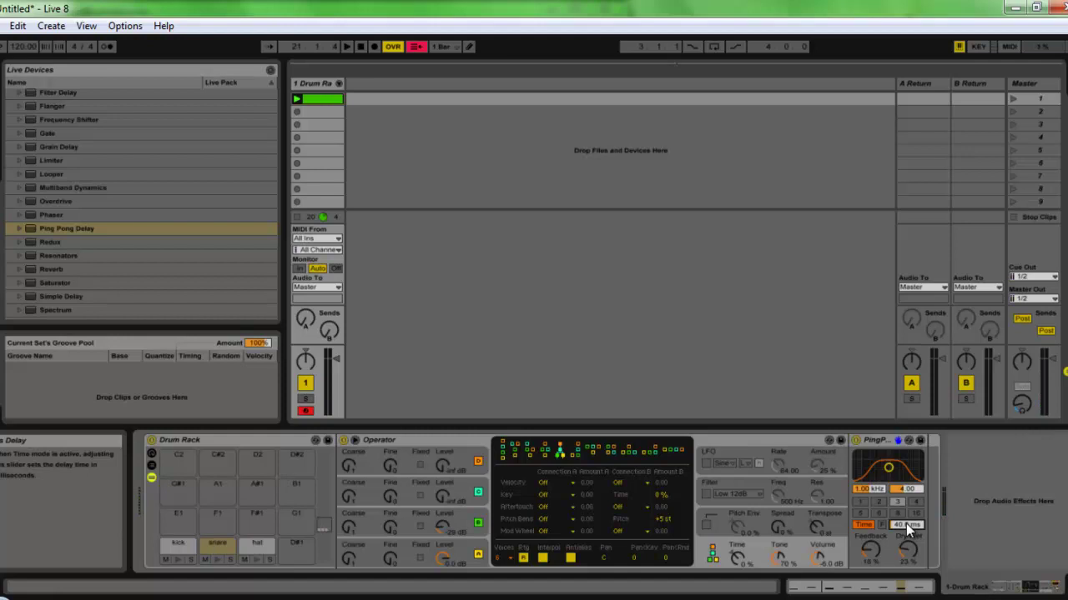
drag(905, 526, 907, 525)
drag(908, 529, 908, 526)
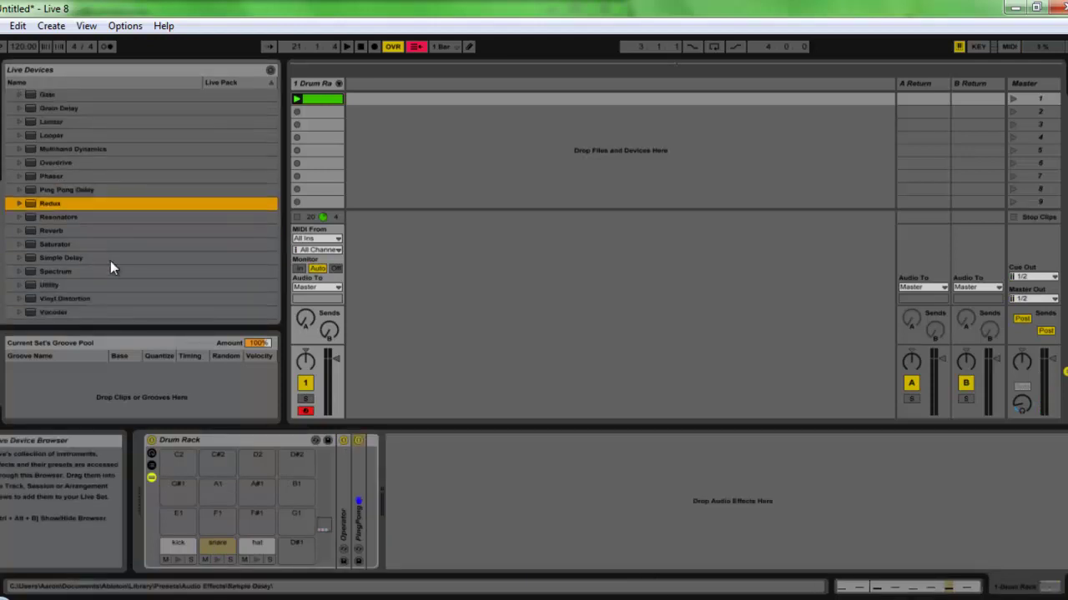
- Add a Beat Repeat from the audio effects after Operator in the hat pad's chain
scroll(106, 244, up, 4)
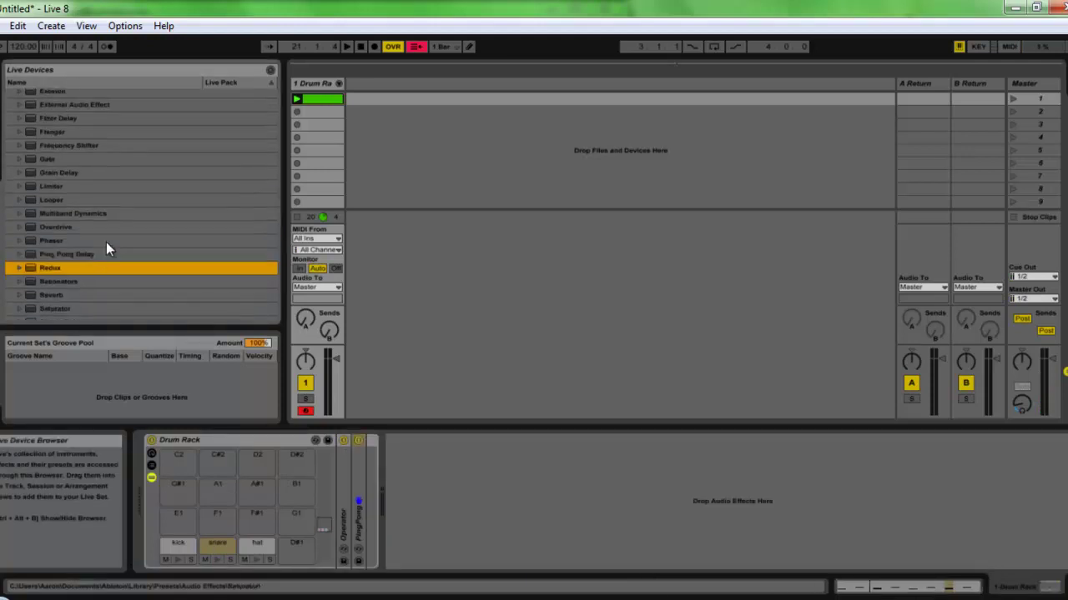
click(256, 543)
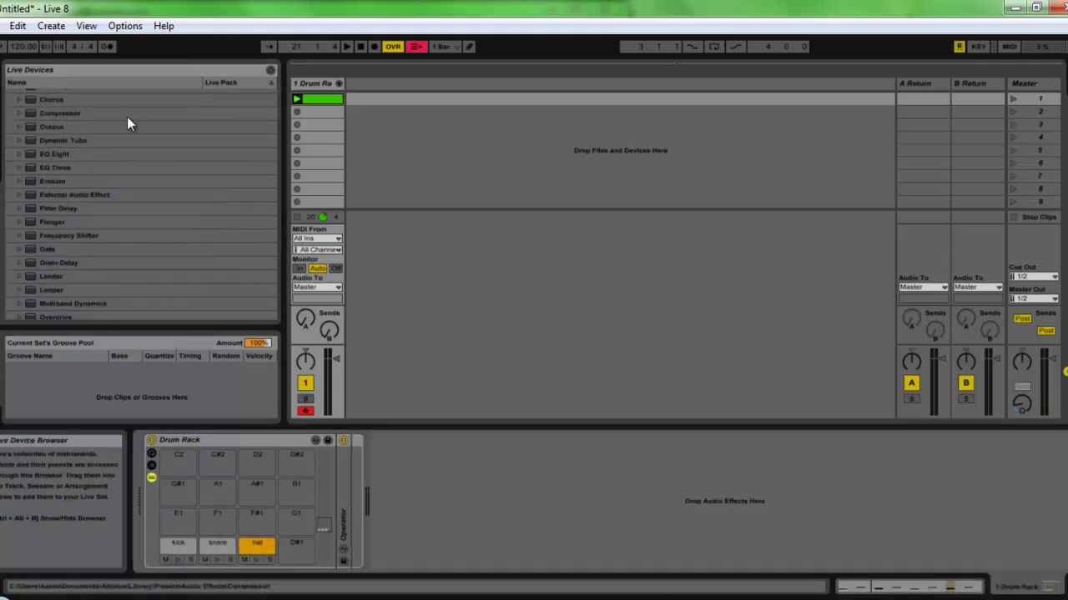
scroll(134, 150, up, 6)
click(62, 202)
drag(63, 204, 351, 529)
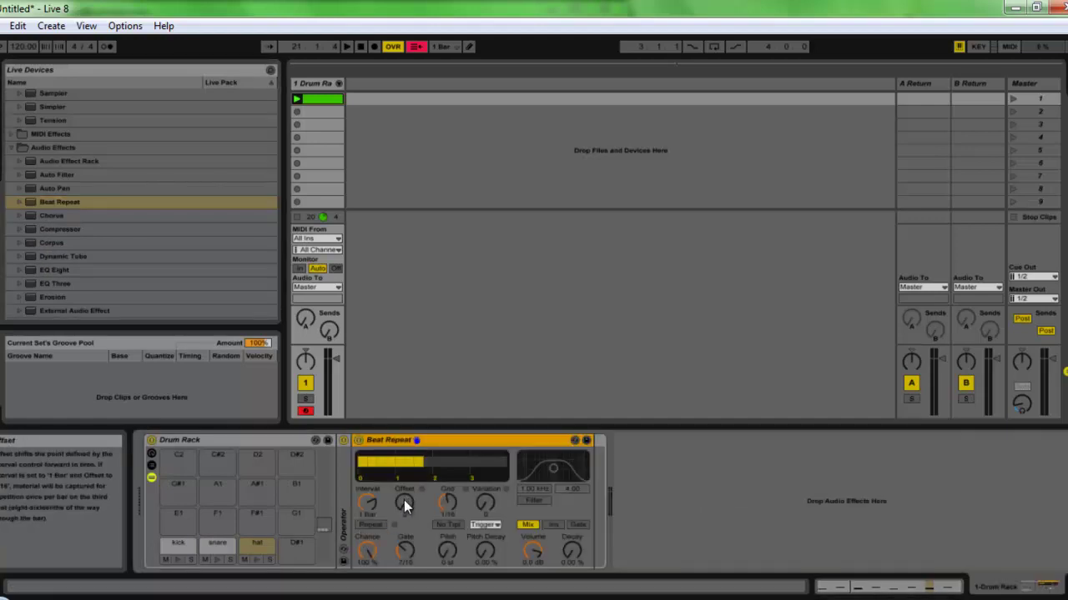
- Audition the snare and hat pads, and set the hat Beat Repeat's Offset to 2/16
click(218, 543)
click(251, 545)
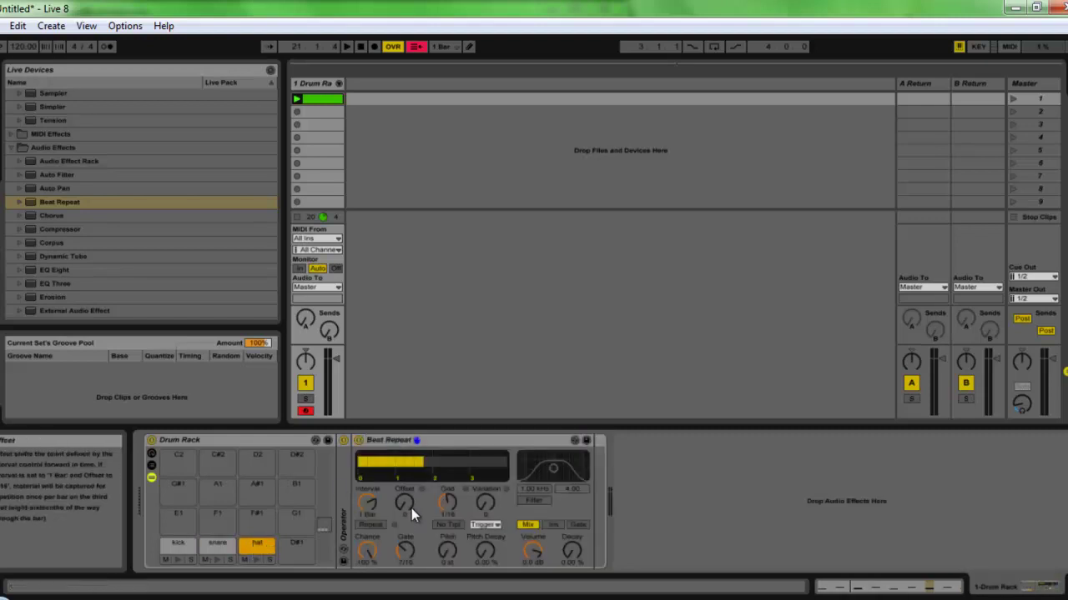
drag(403, 502, 403, 504)
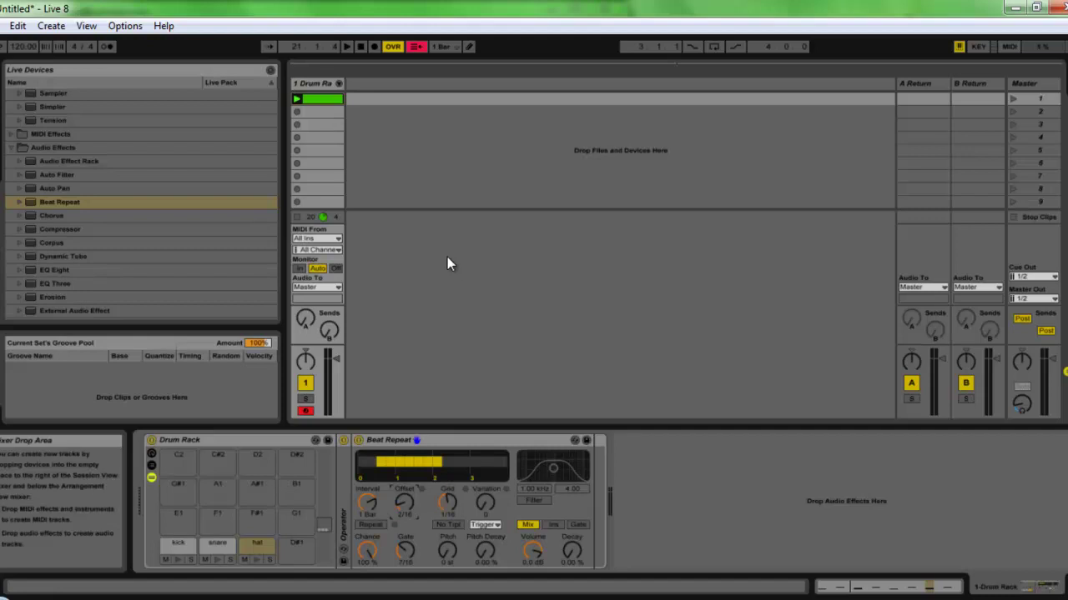
- Launch the drum clip and set the Beat Repeat's Chance to about 50 %, Gate to 4/16, Grid to 1/12 and Variation to 10
click(296, 98)
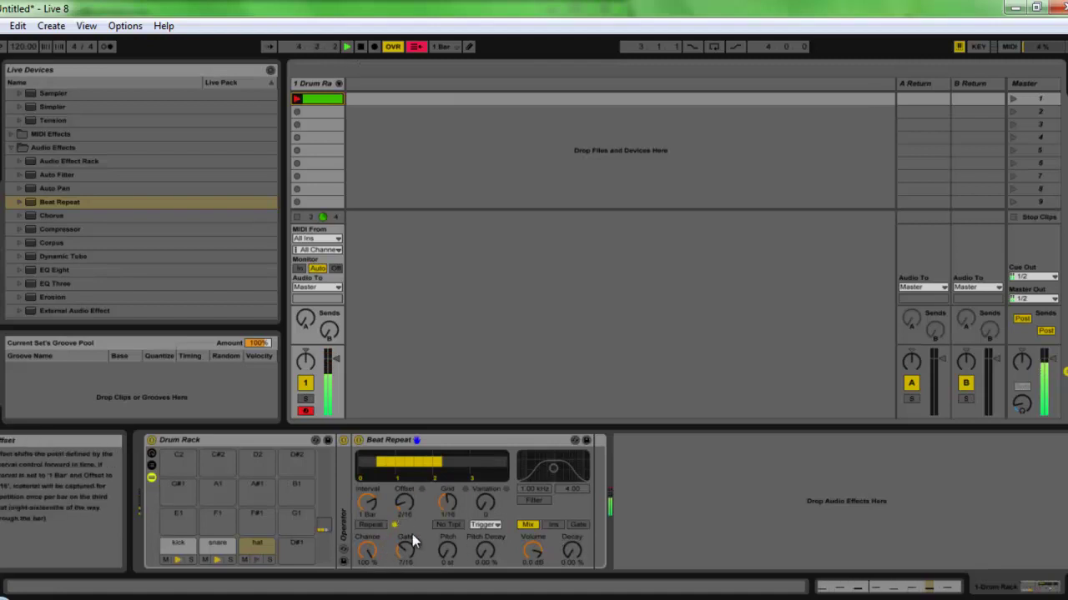
drag(367, 558, 411, 548)
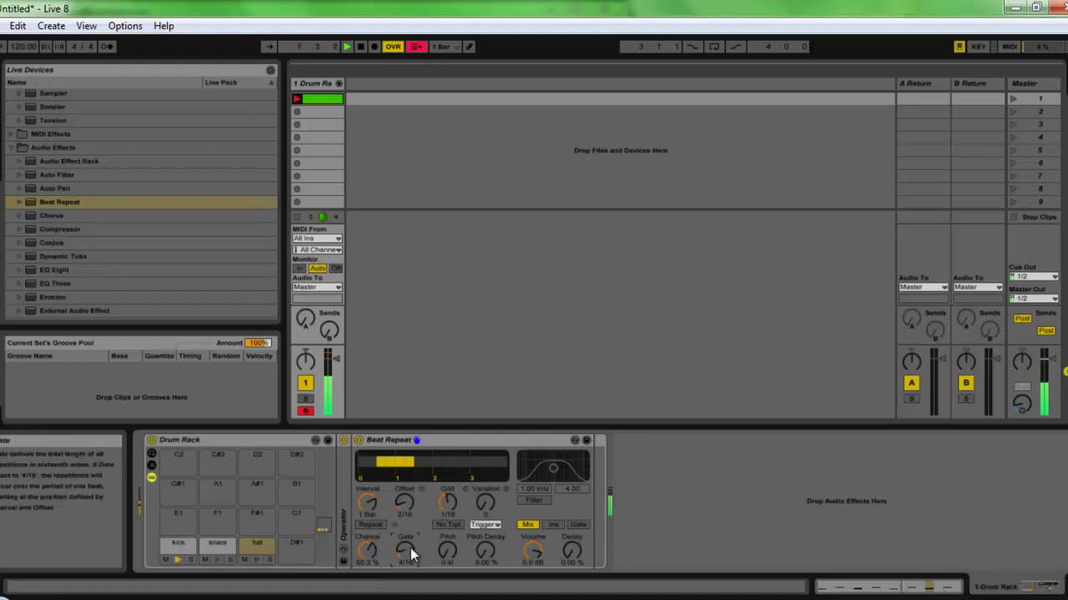
click(448, 504)
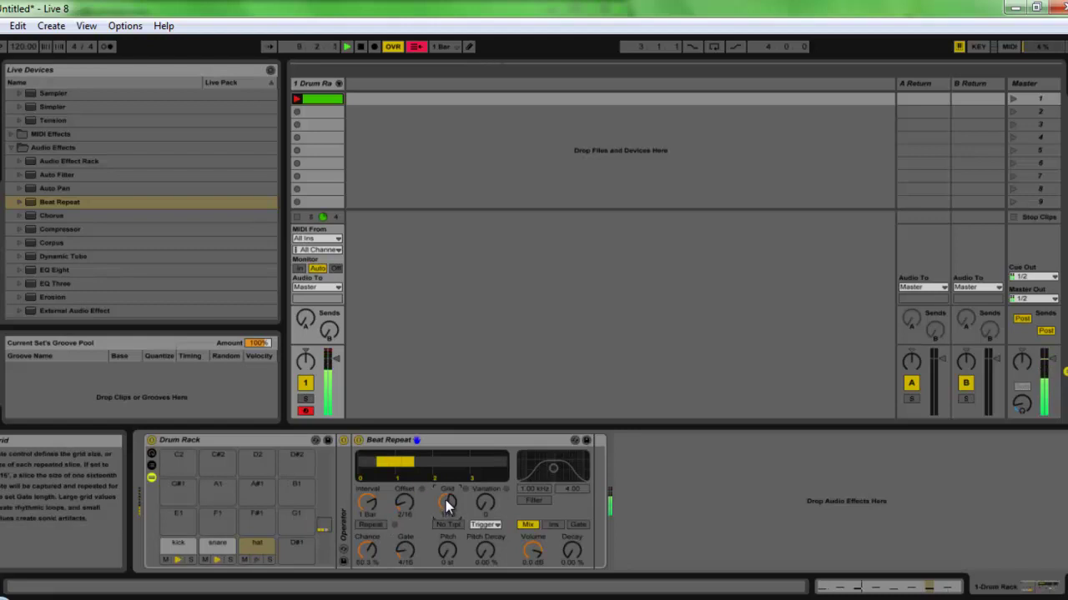
click(488, 504)
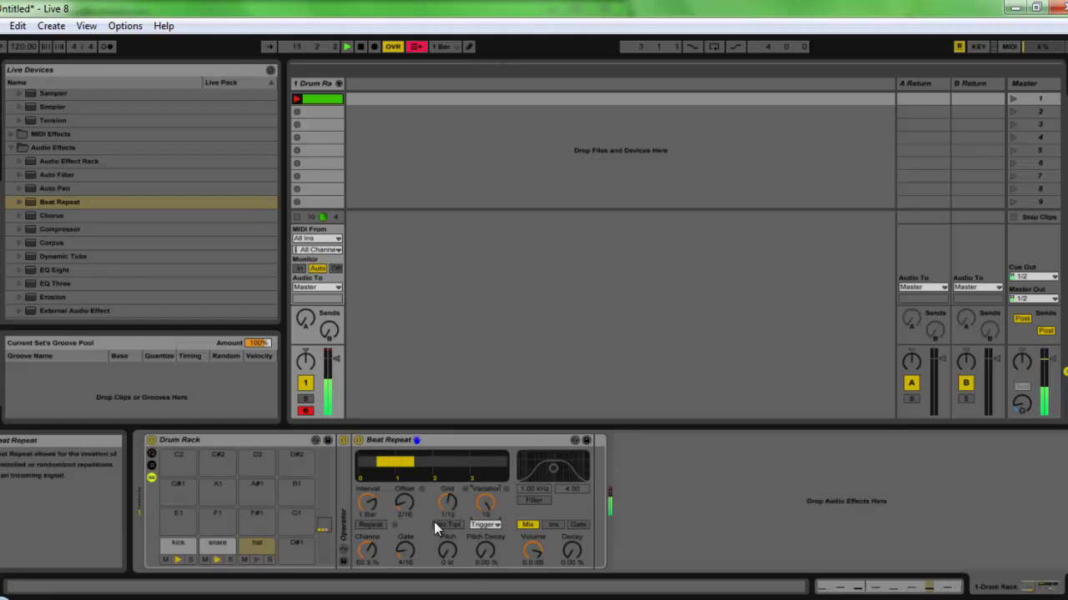
- Set the Beat Repeat's Gate to 5/16 and Chance to 100 %, and enable its Filter while the clip plays
click(406, 551)
drag(406, 551, 405, 507)
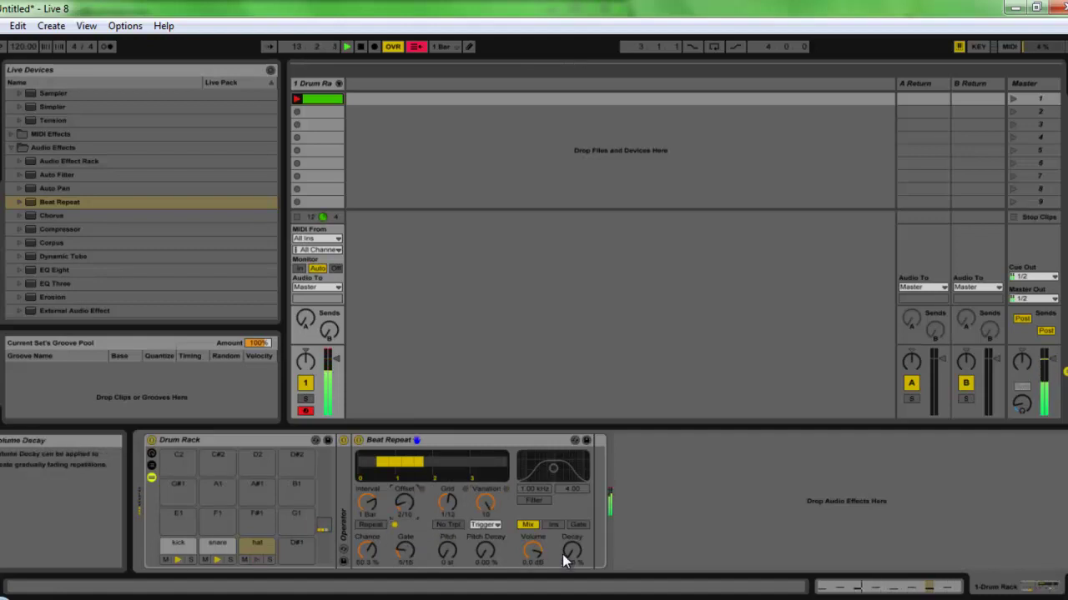
click(365, 553)
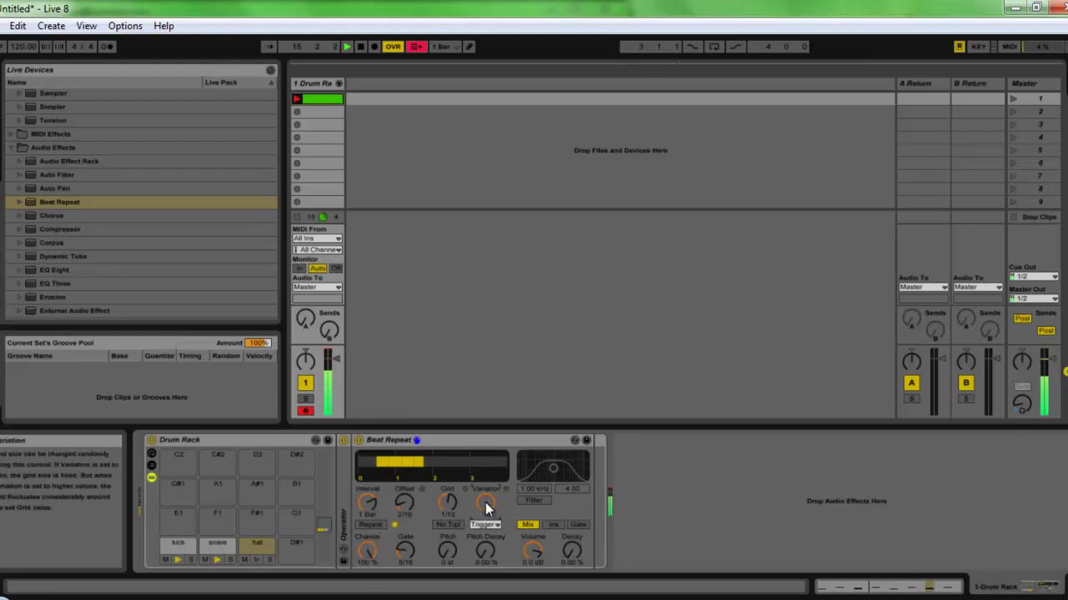
click(538, 499)
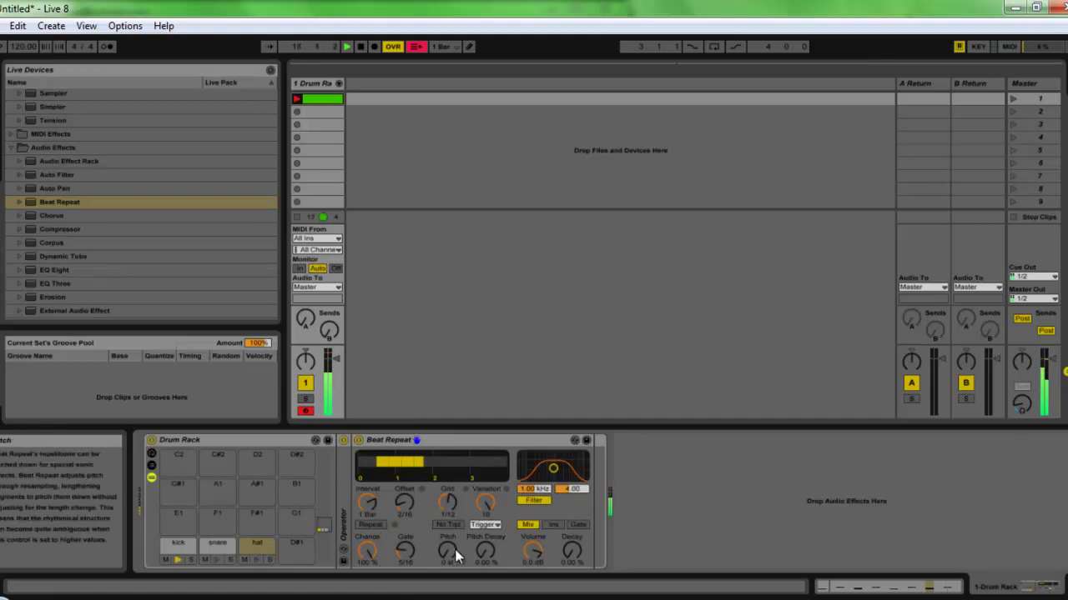
- Disable the hat Beat Repeat's Filter, set Gate to 4/16, Variation to 5 and Grid to 1/24, and stop playback
click(533, 500)
click(404, 552)
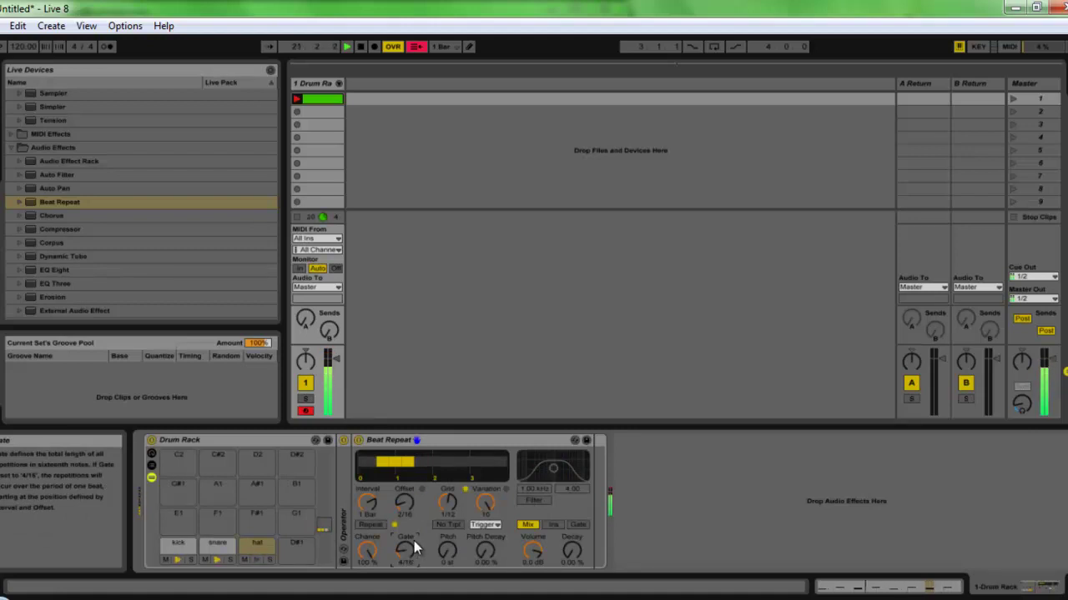
click(483, 504)
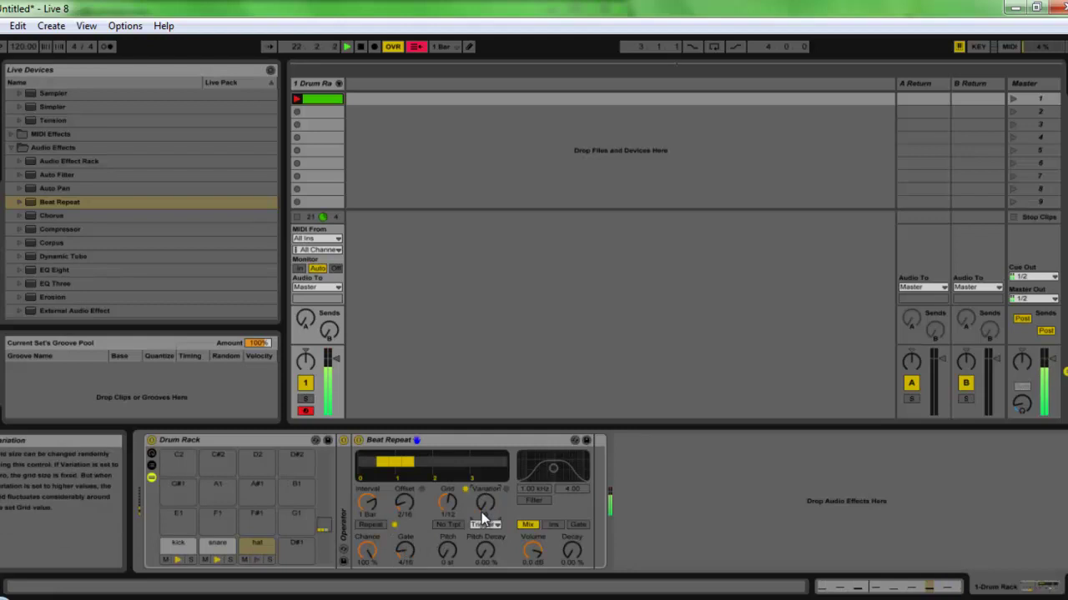
click(446, 503)
key(space)
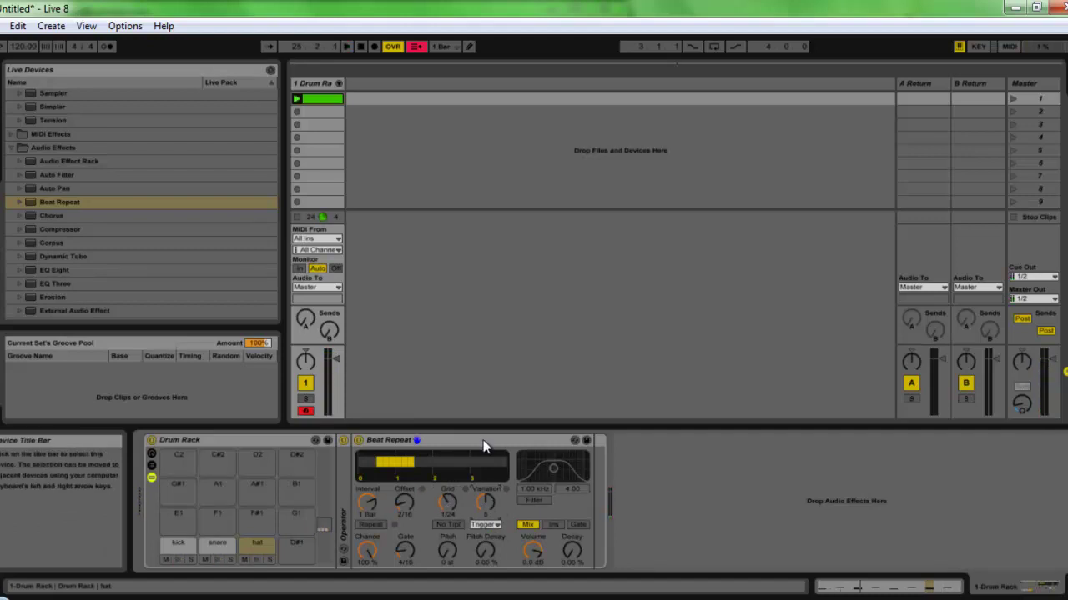
- Fold the hat chain's Beat Repeat, unfold its Operator to view the settings, and fold Operator again
double_click(483, 441)
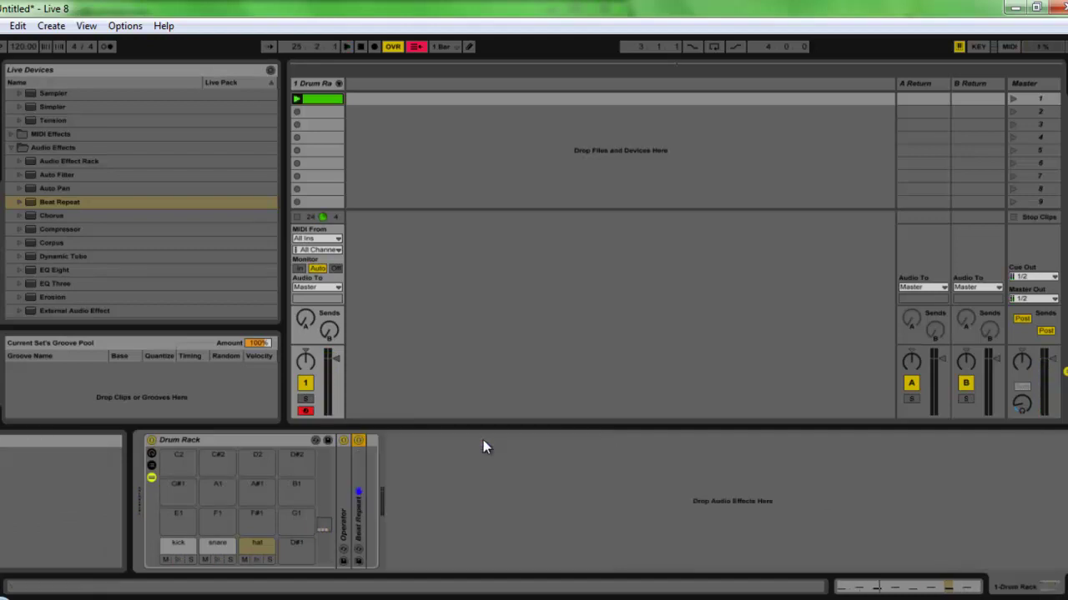
double_click(344, 470)
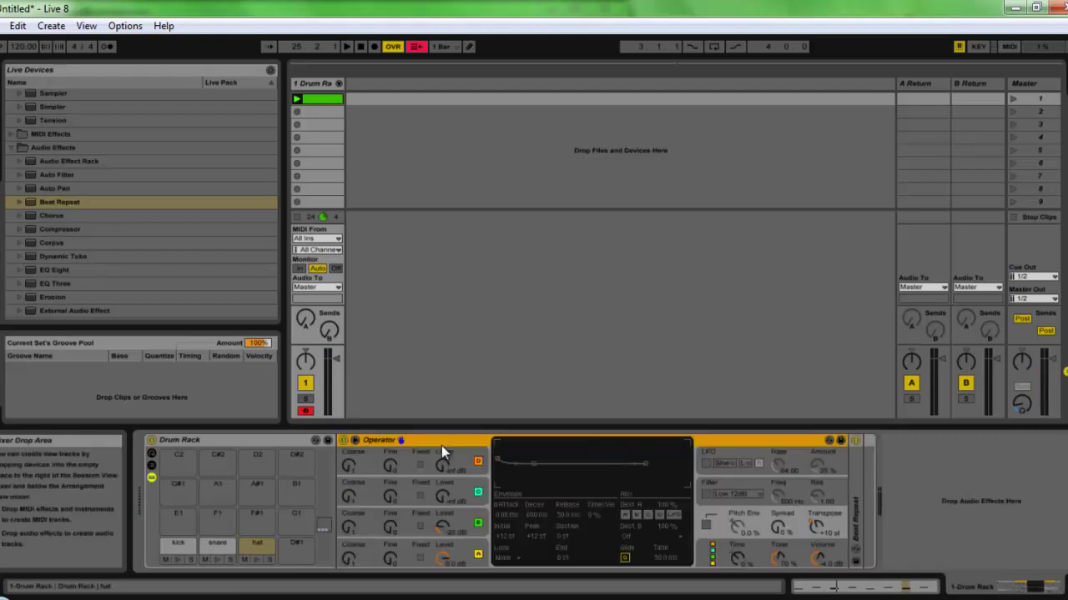
double_click(426, 440)
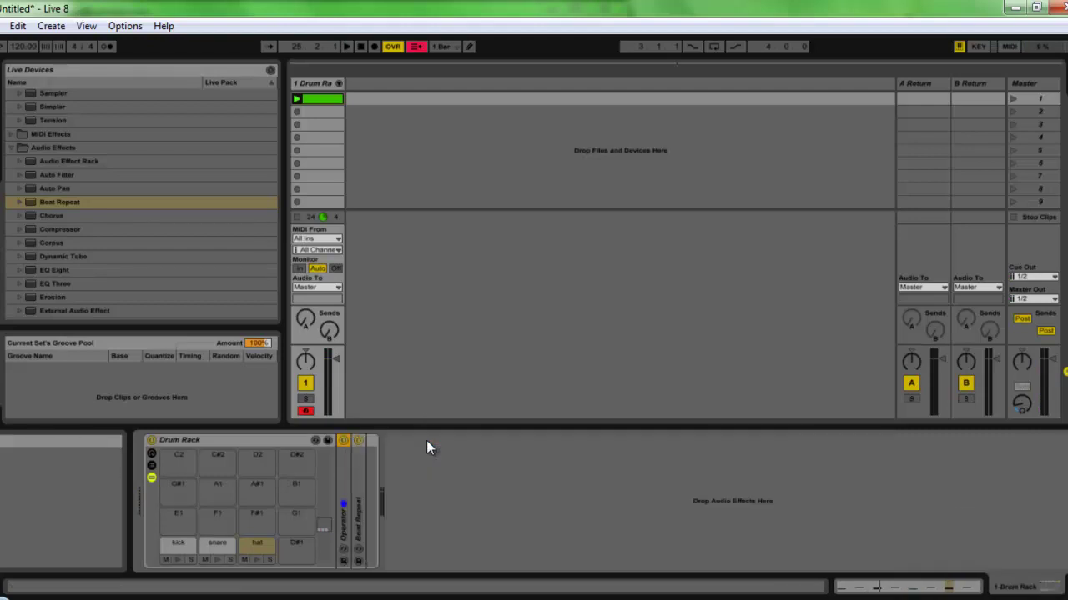